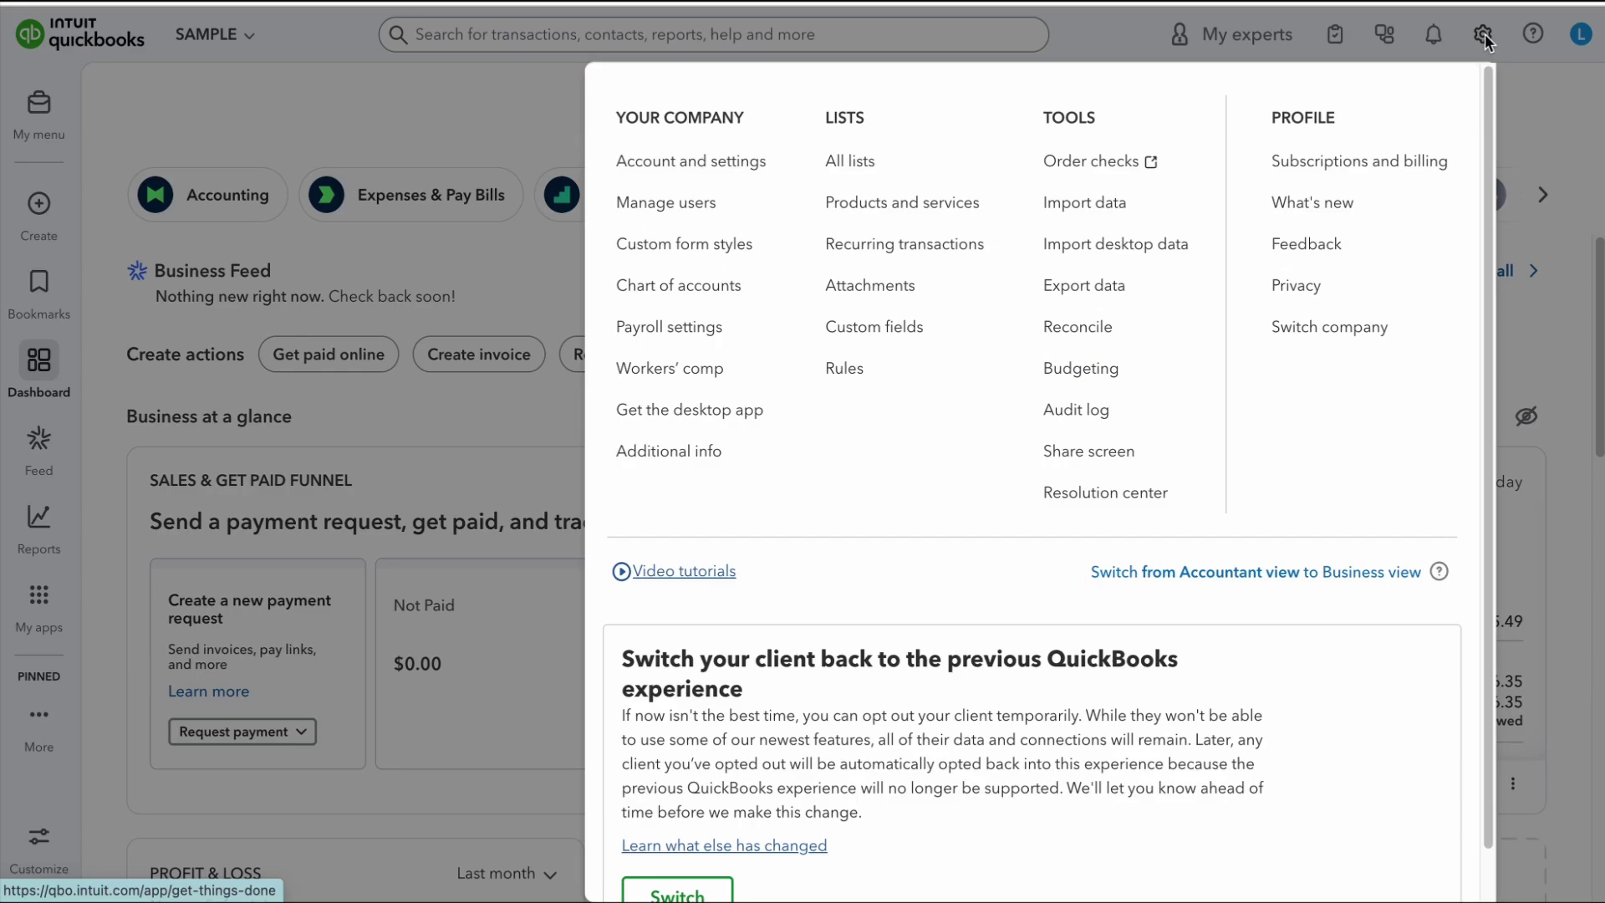
Step: Open Client overview under My apps > Accounting, bookmark Reconcile, and go to the credit card's Reconcile page
{"action": "left_click", "coordinate": [1483, 35]}
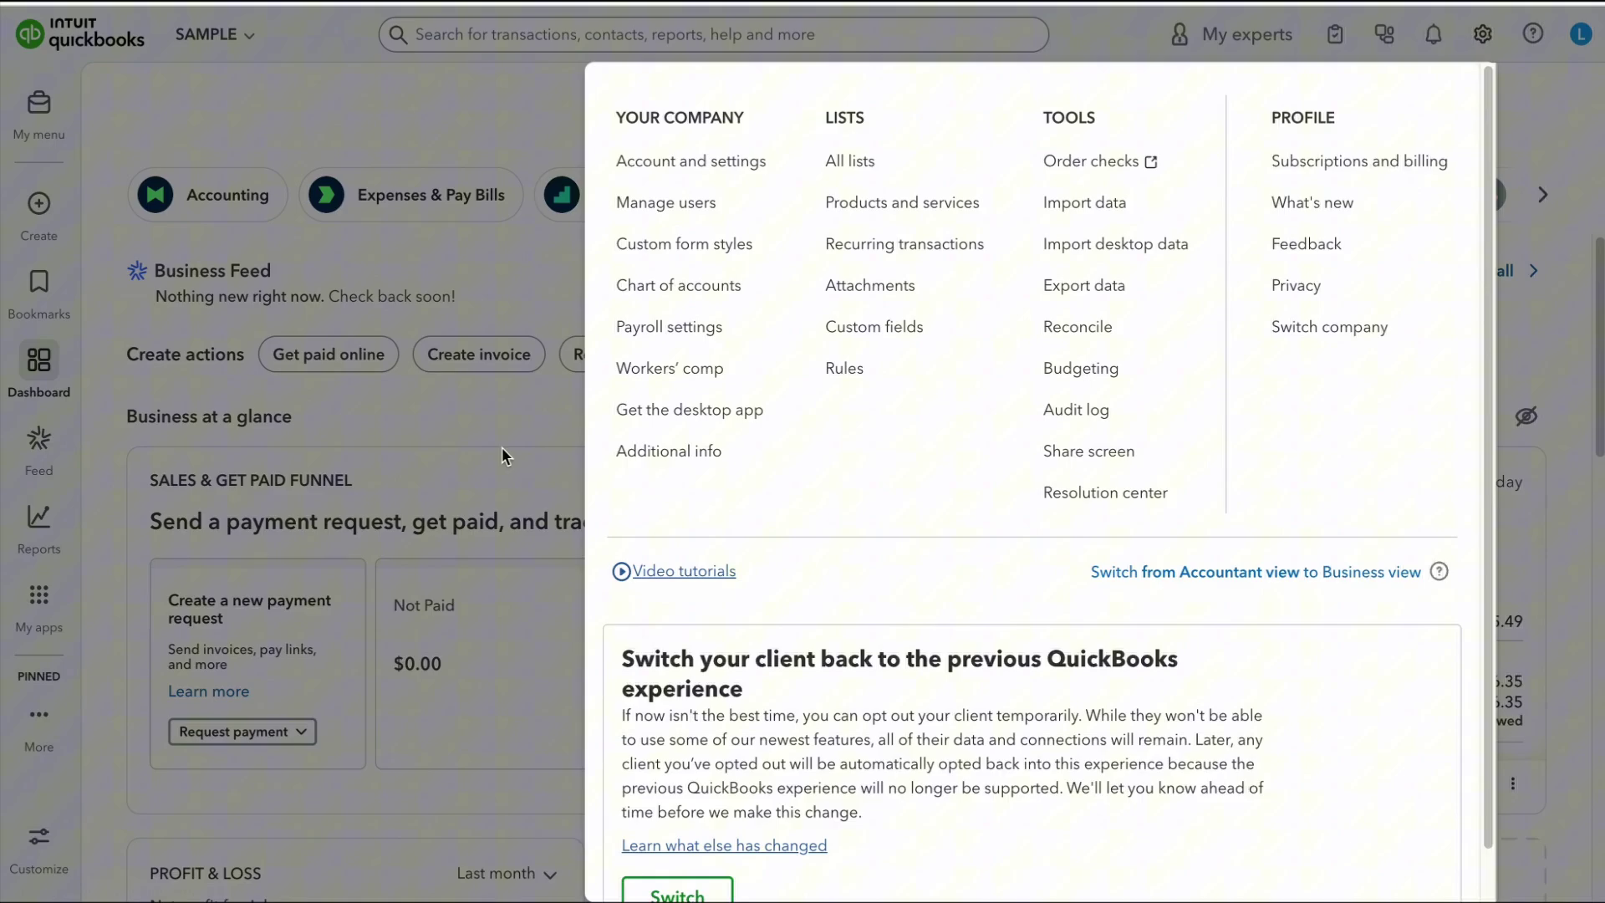
{"action": "left_click", "coordinate": [558, 436]}
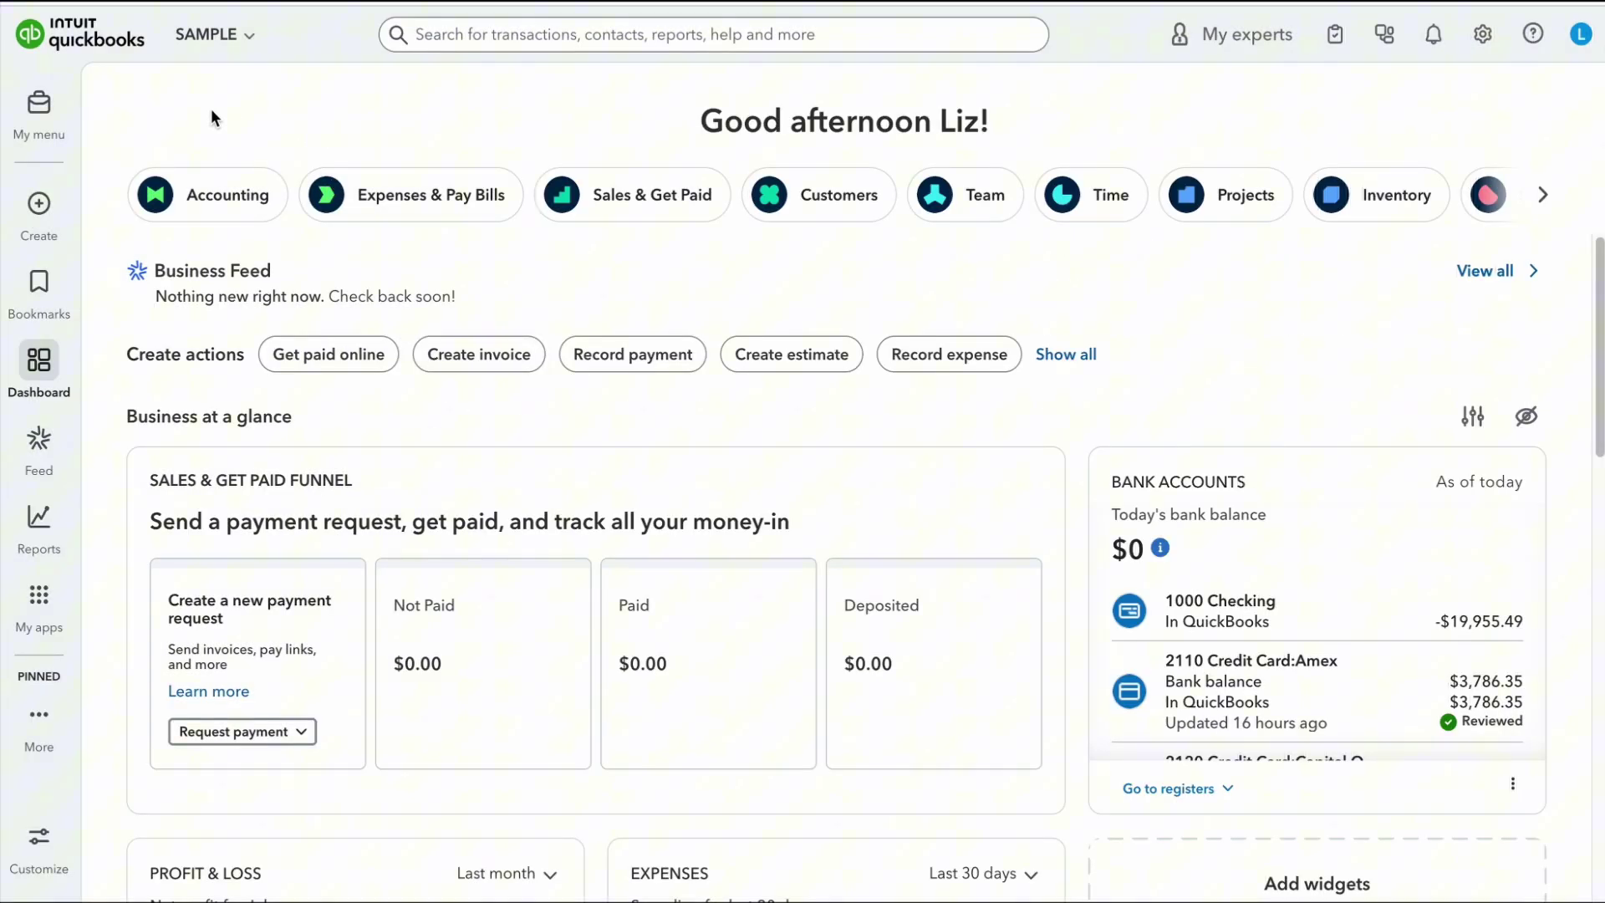
{"action": "mouse_move", "coordinate": [35, 107]}
{"action": "left_click", "coordinate": [222, 197]}
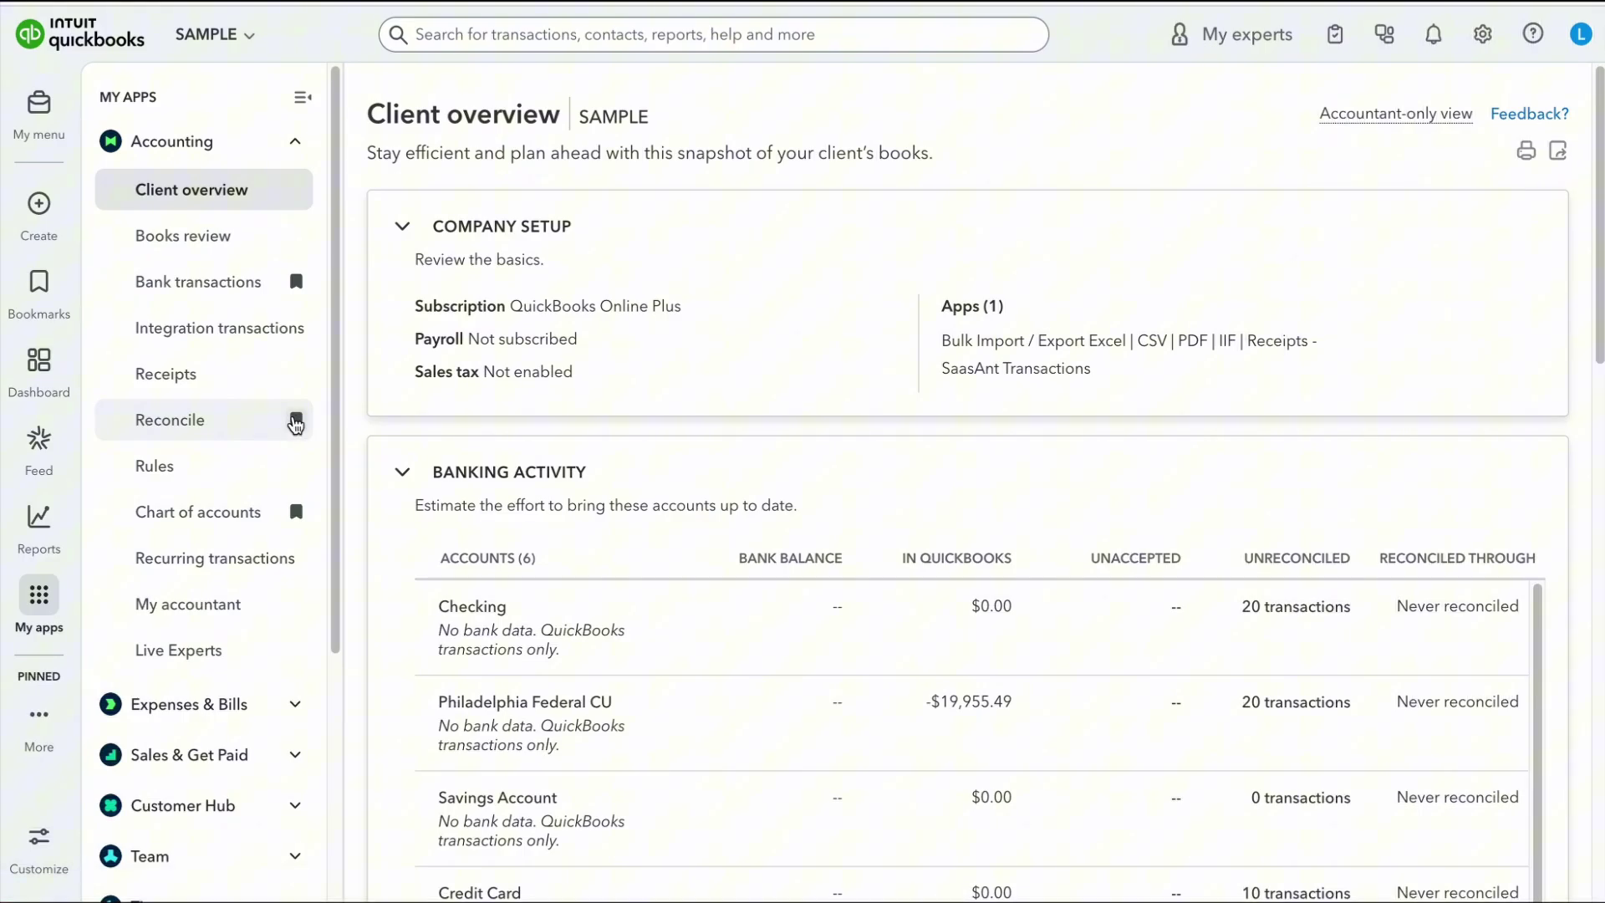
{"action": "left_click", "coordinate": [295, 425]}
{"action": "left_click", "coordinate": [190, 435]}
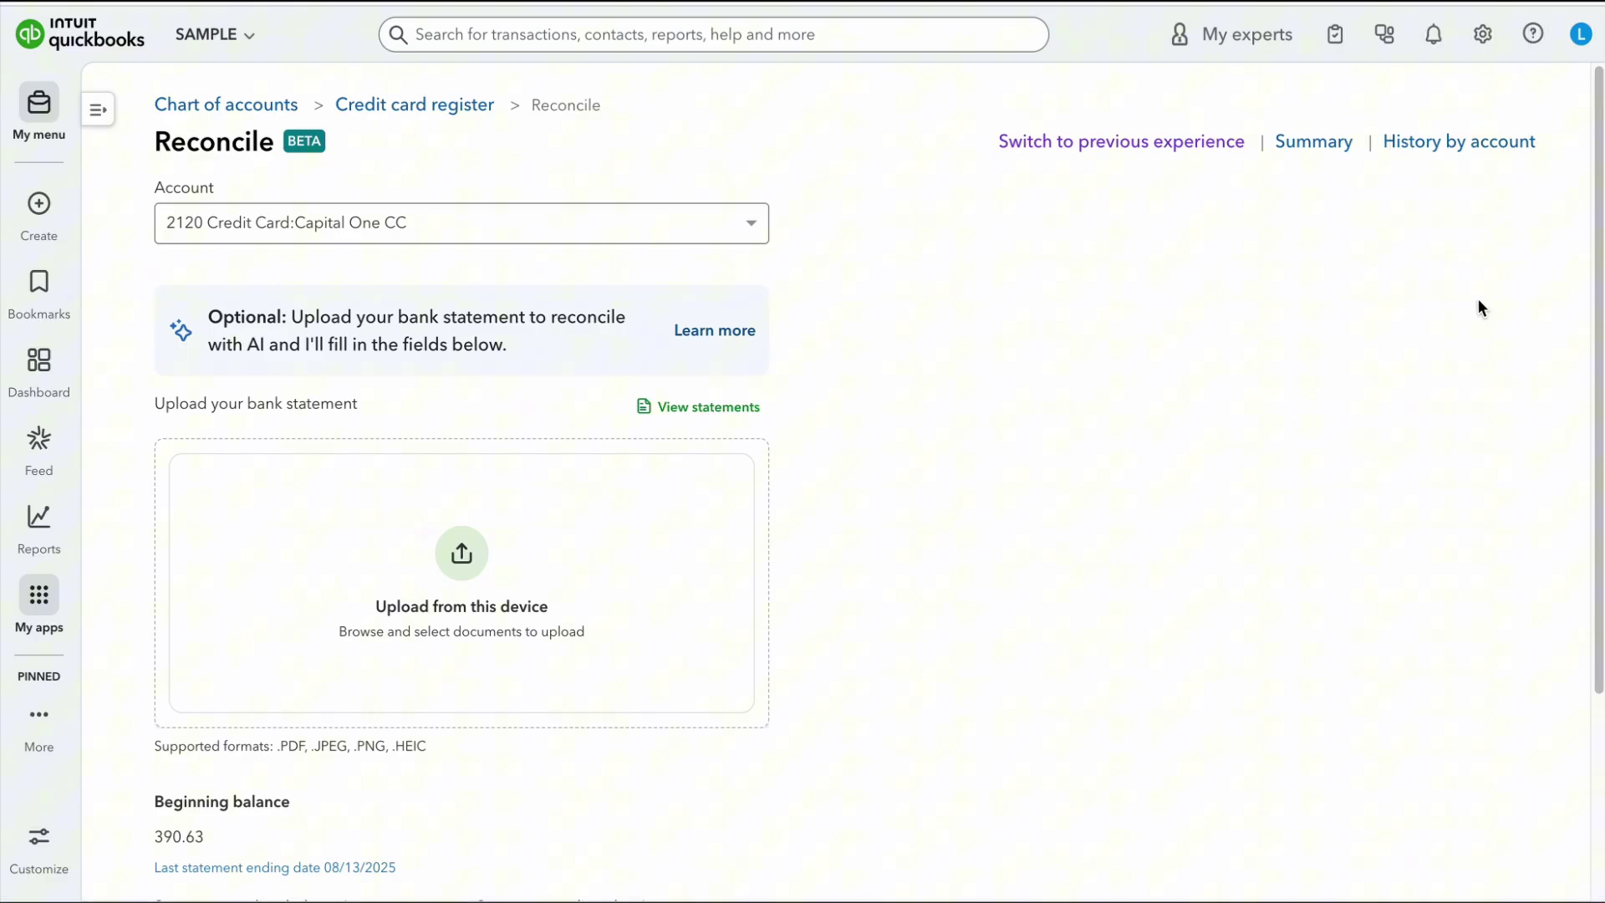
Step: Show the credit card's reconciliation history and bring up the undo warning for the 08/13/2025 statement
{"action": "left_click", "coordinate": [1459, 146]}
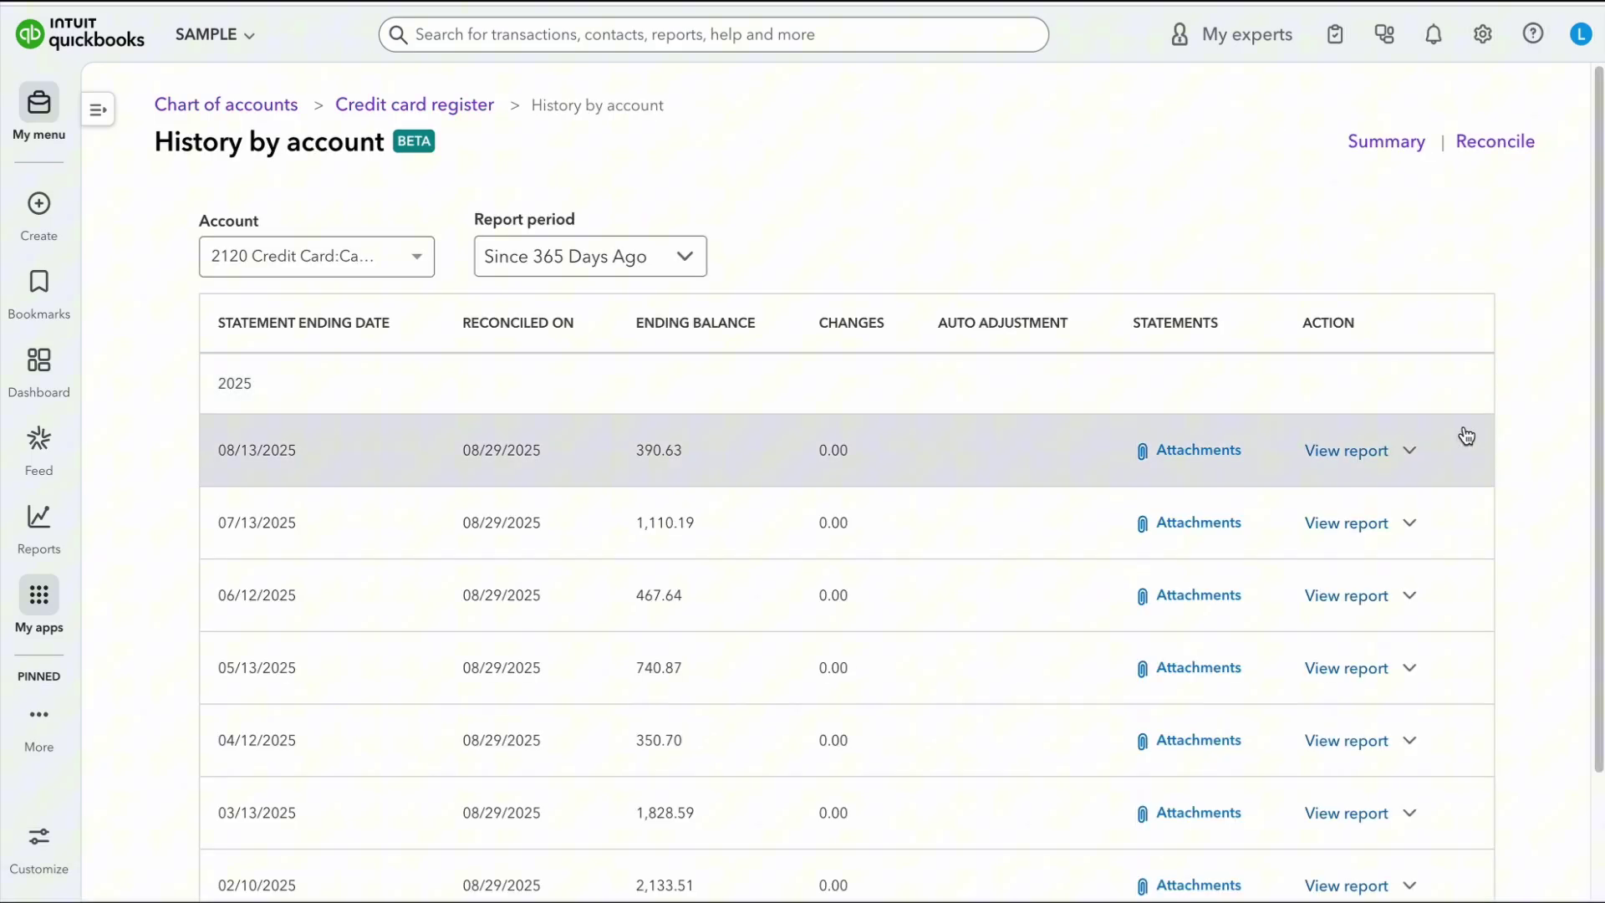
{"action": "scroll", "coordinate": [1499, 432], "scroll_direction": "down", "scroll_amount": 1}
{"action": "scroll", "coordinate": [1498, 432], "scroll_direction": "down", "scroll_amount": 3}
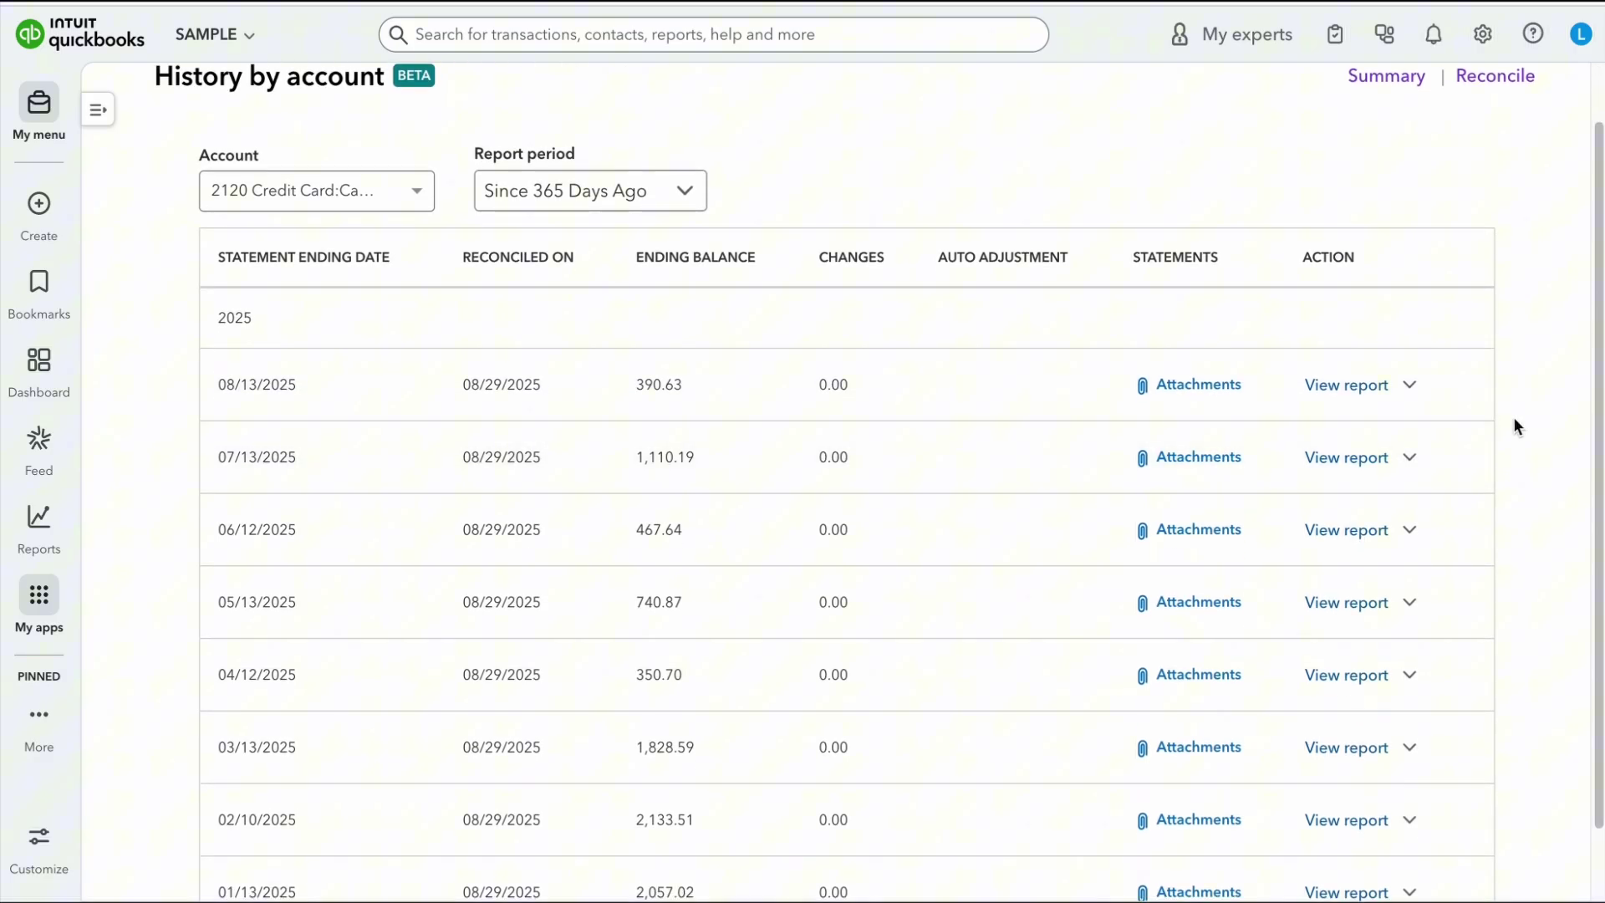
{"action": "scroll", "coordinate": [1514, 422], "scroll_direction": "down", "scroll_amount": 3}
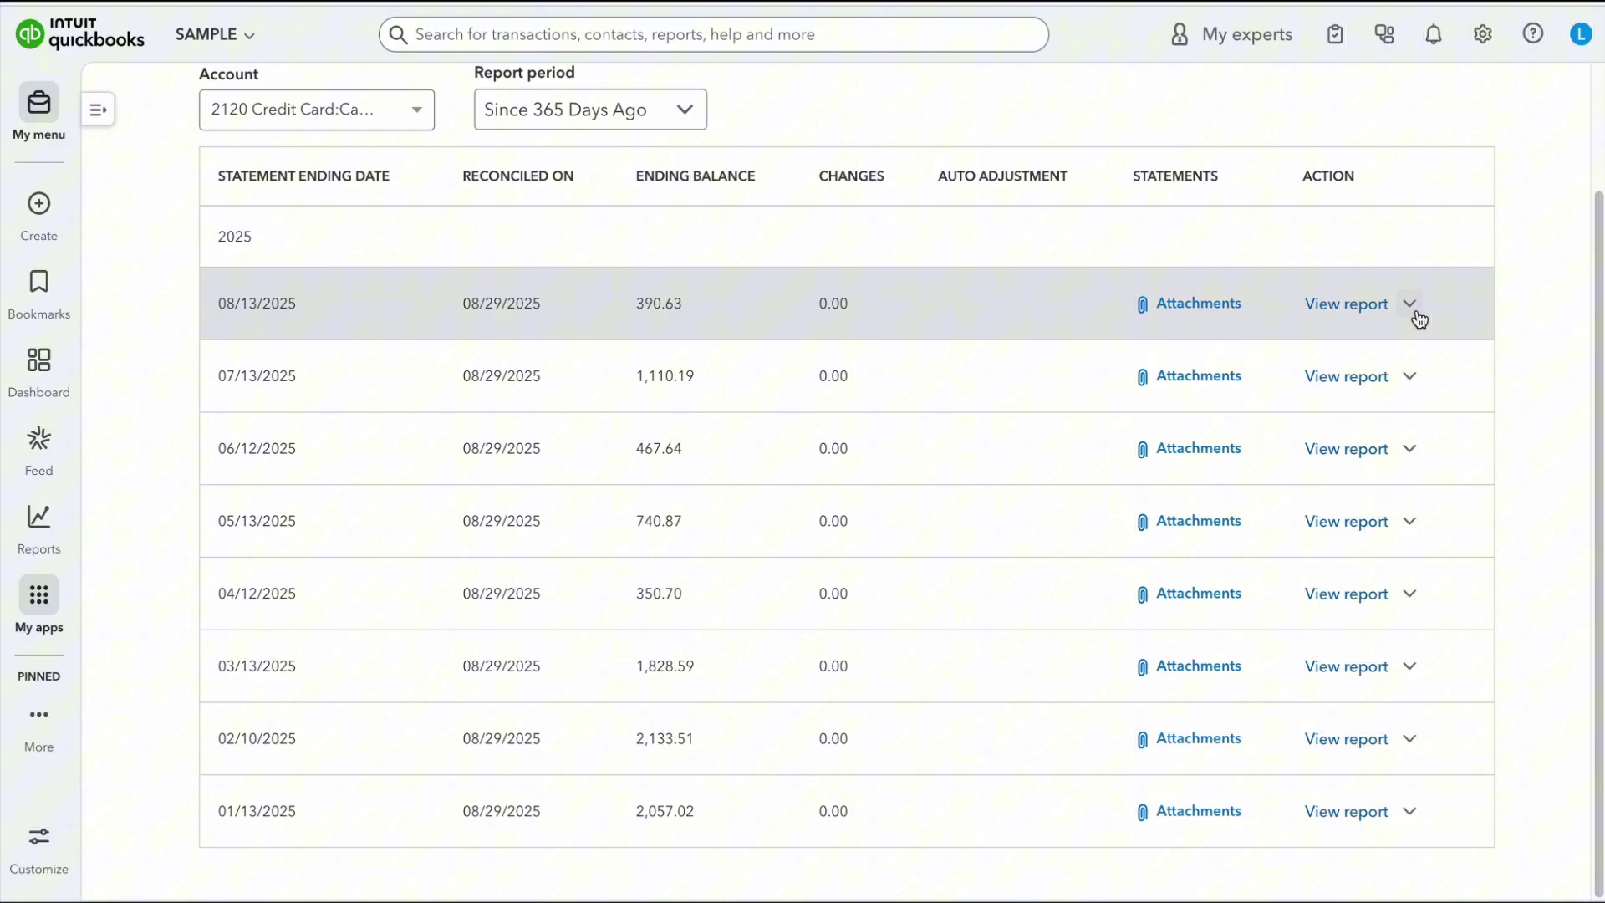
{"action": "left_click", "coordinate": [1411, 308]}
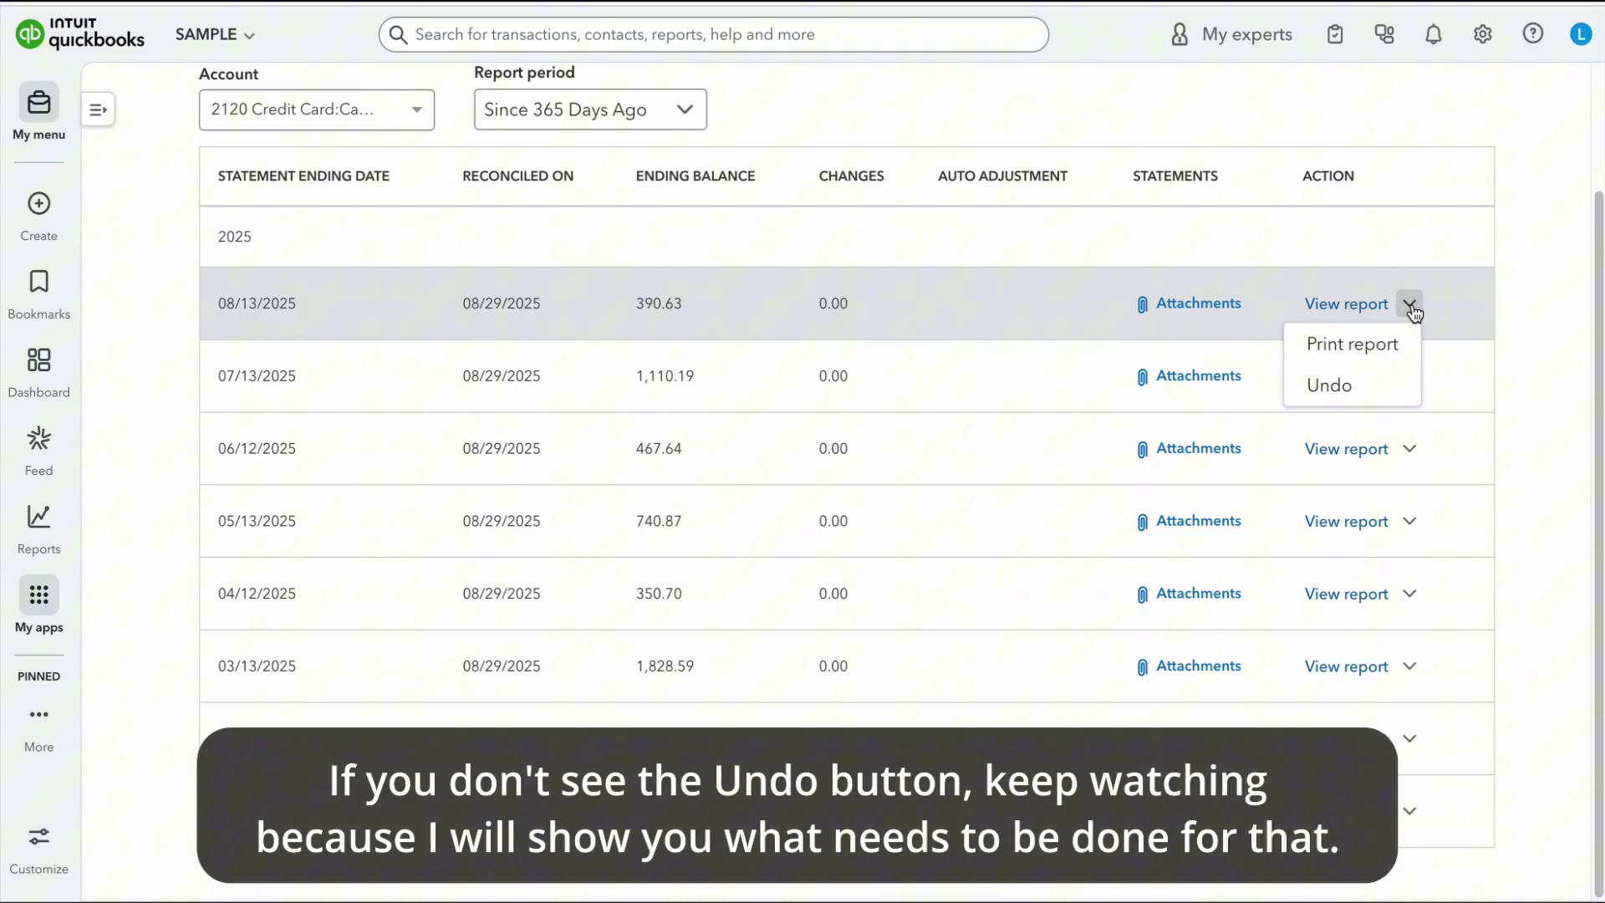
{"action": "left_click", "coordinate": [1391, 391]}
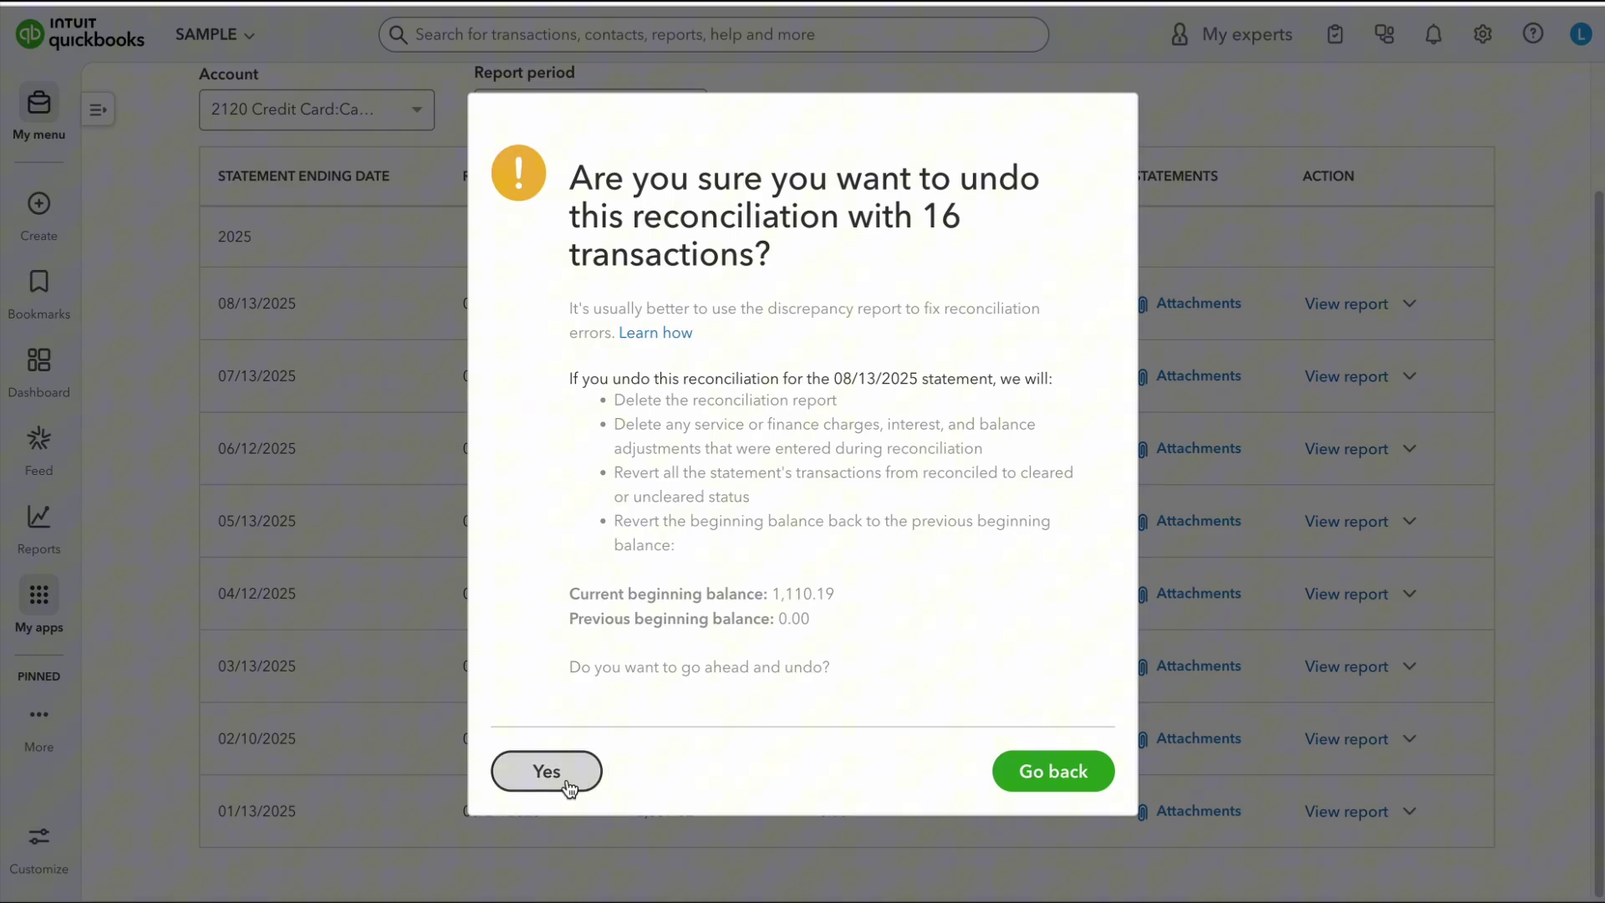
{"action": "left_click", "coordinate": [1016, 770]}
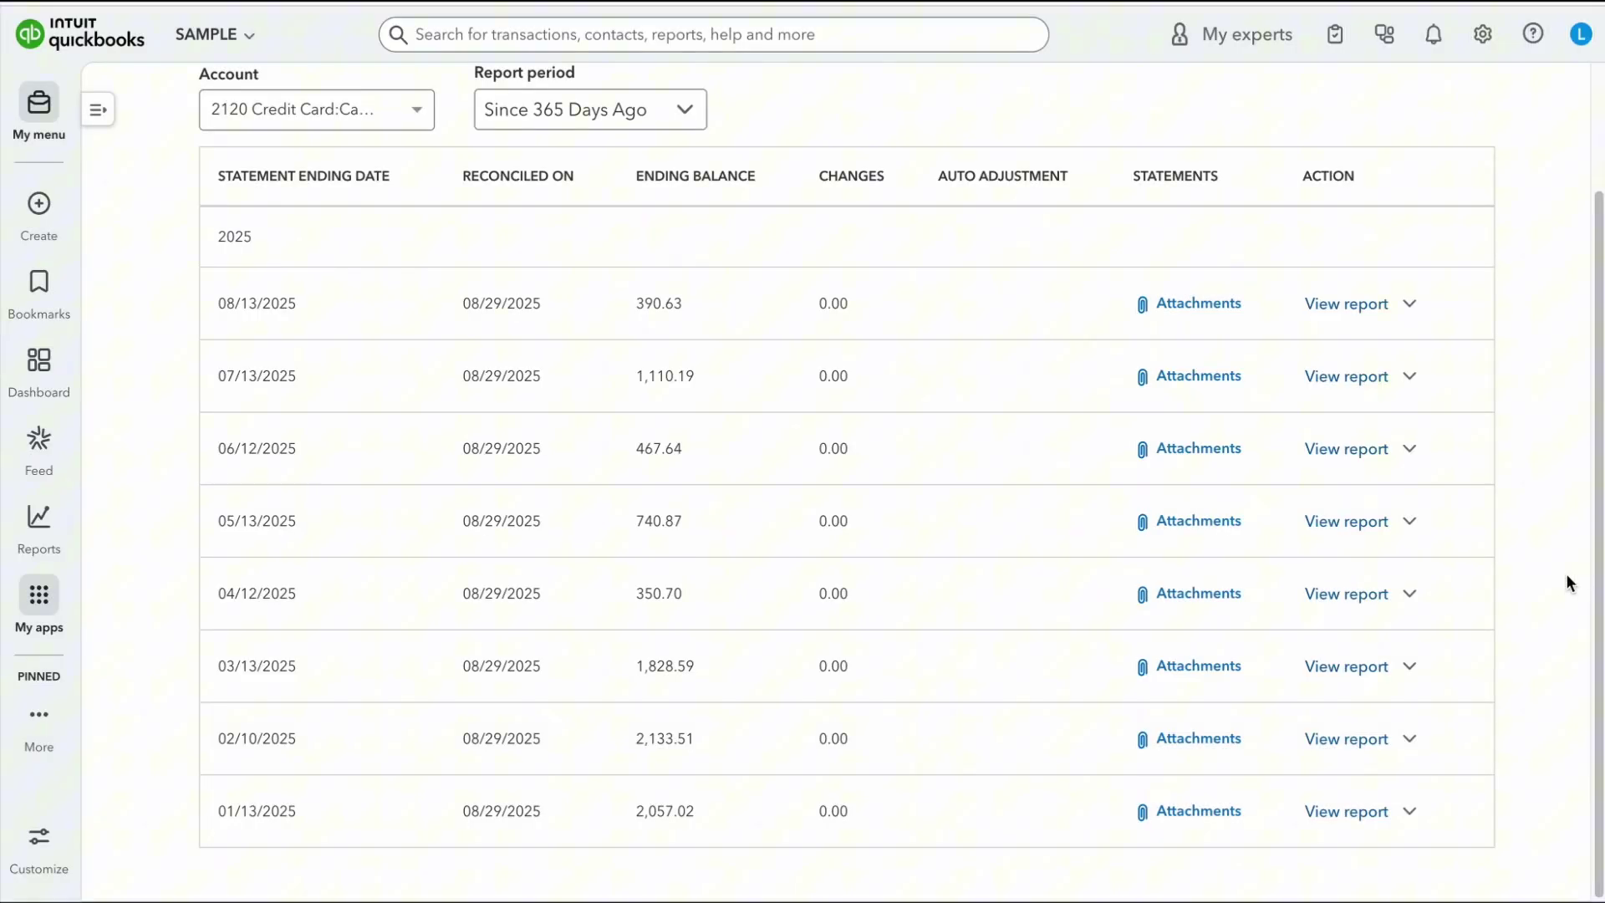
{"action": "left_click", "coordinate": [1413, 817]}
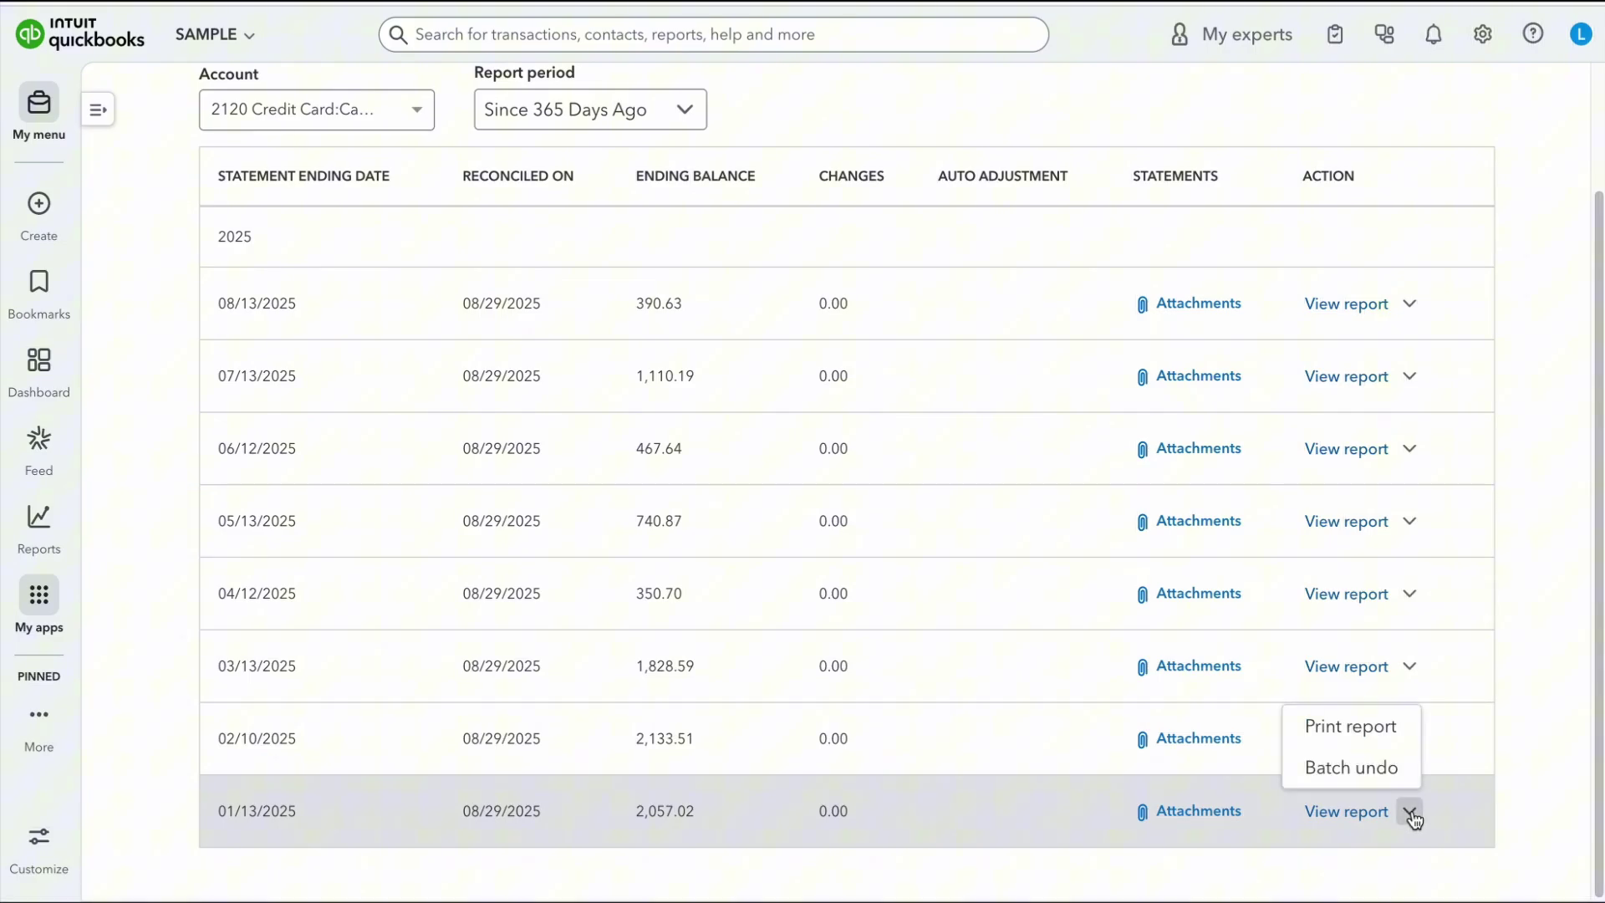
{"action": "left_click", "coordinate": [1350, 767]}
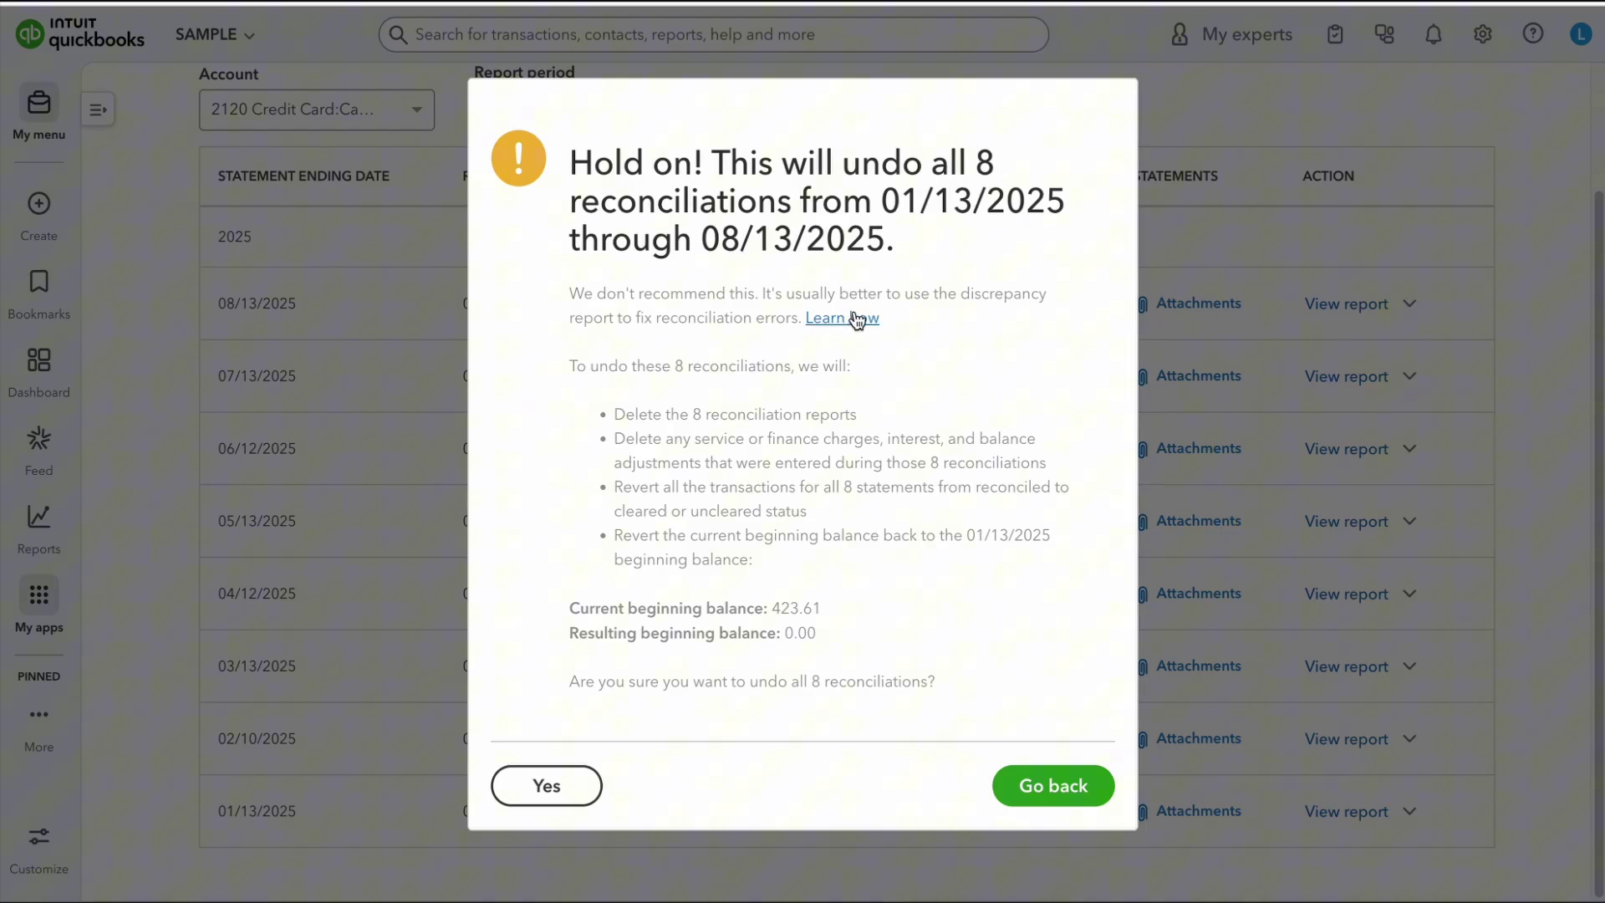
{"action": "left_click", "coordinate": [1049, 786]}
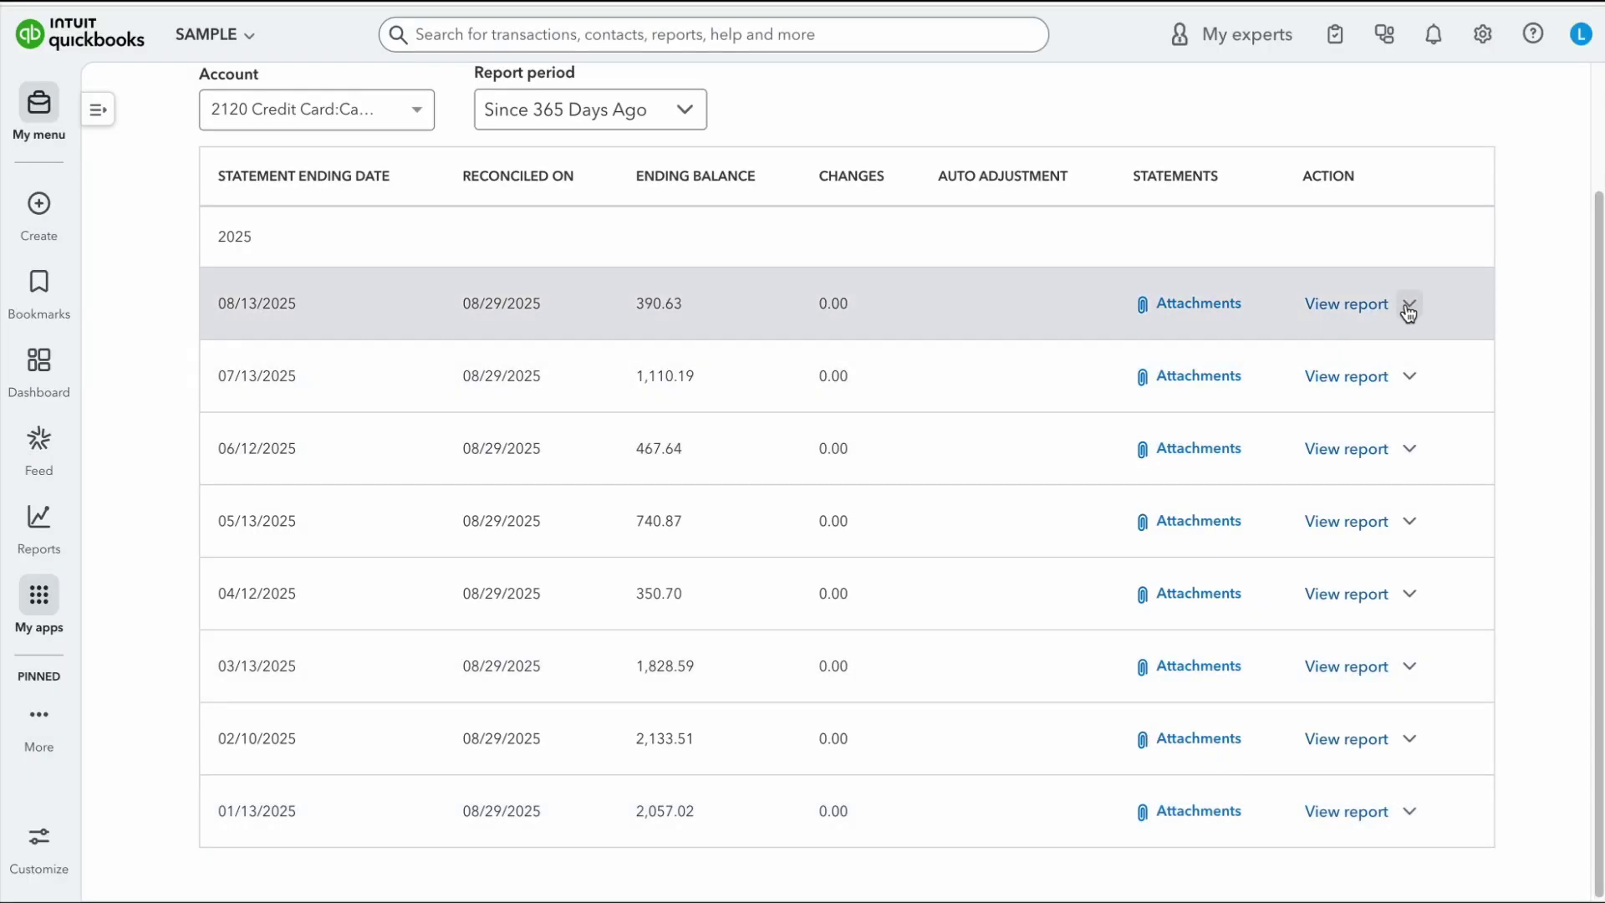
{"action": "left_click", "coordinate": [1412, 306]}
{"action": "left_click", "coordinate": [1544, 331]}
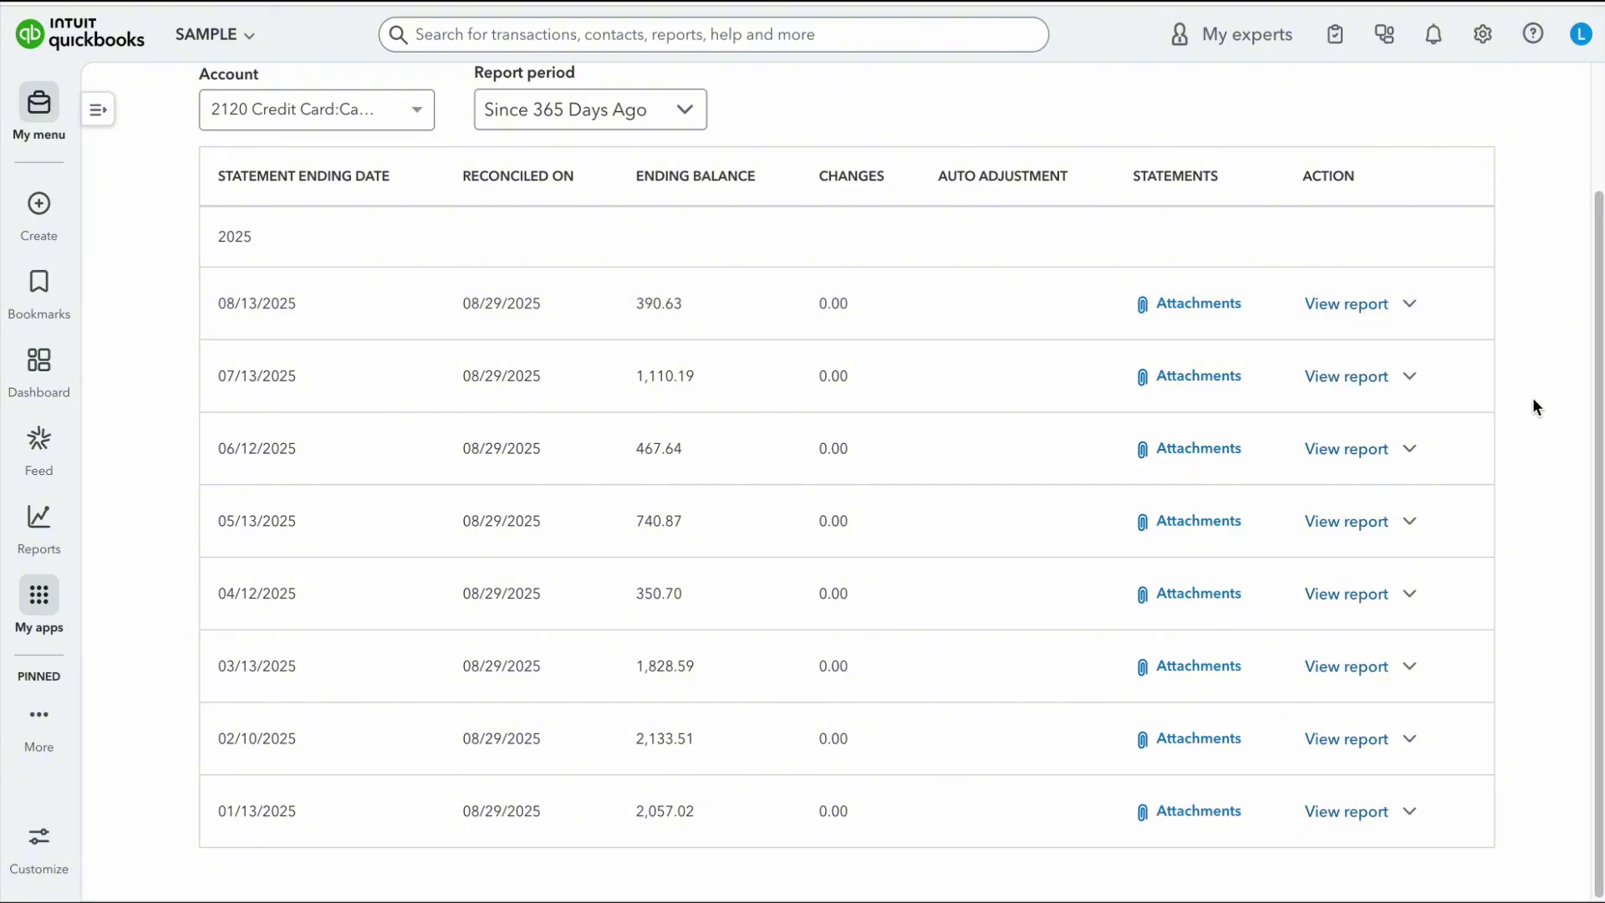
{"action": "left_click", "coordinate": [1411, 450]}
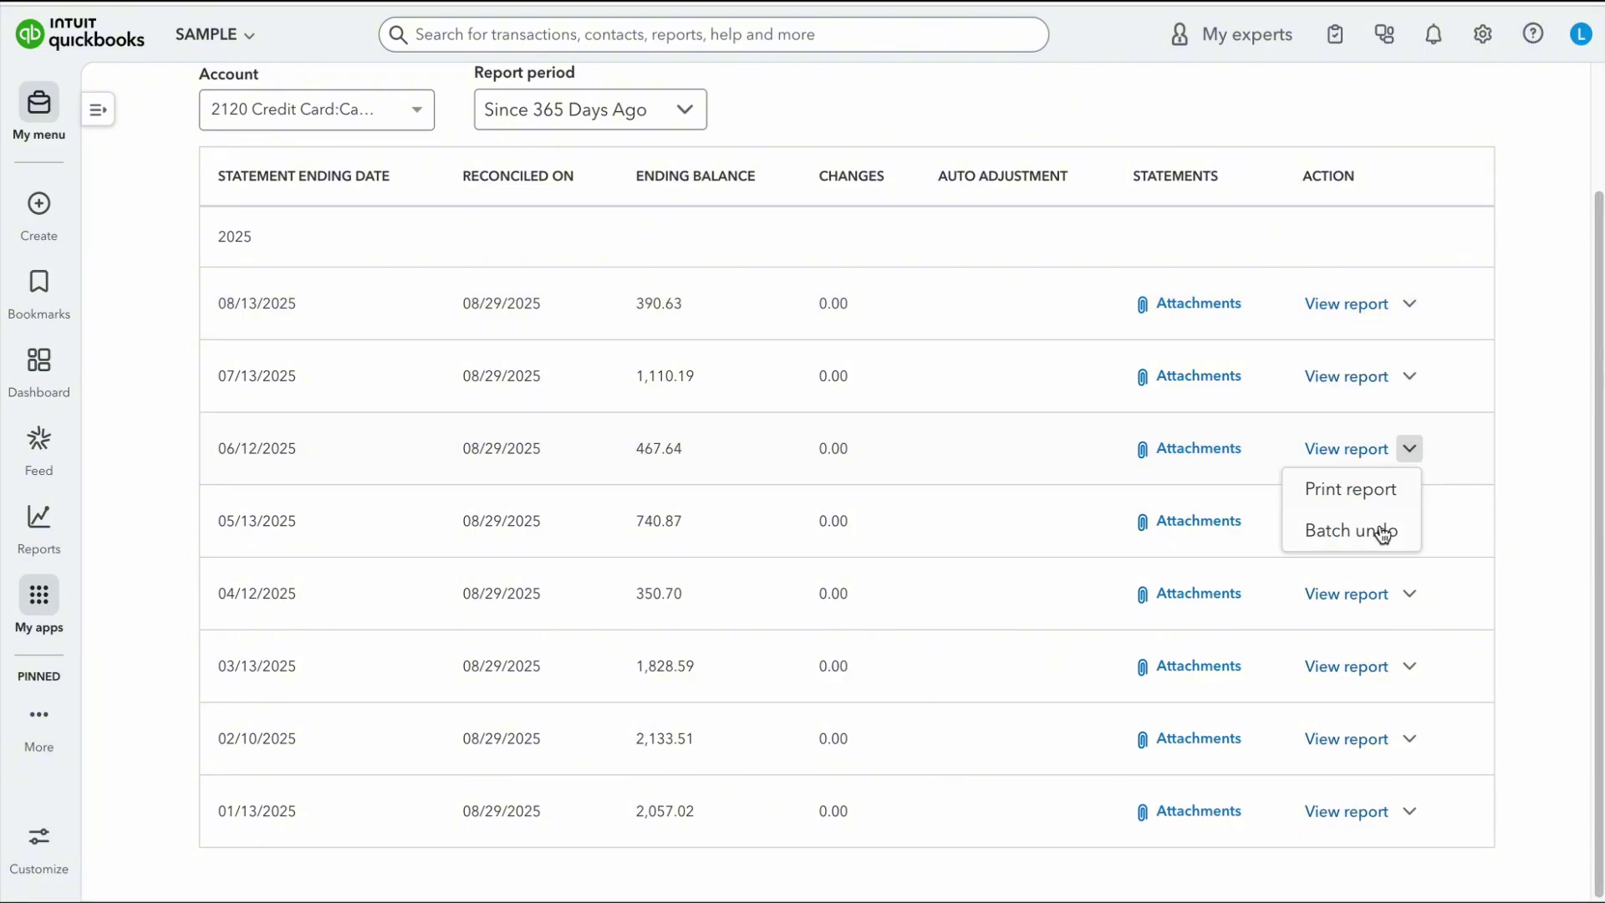
{"action": "left_click", "coordinate": [1549, 473]}
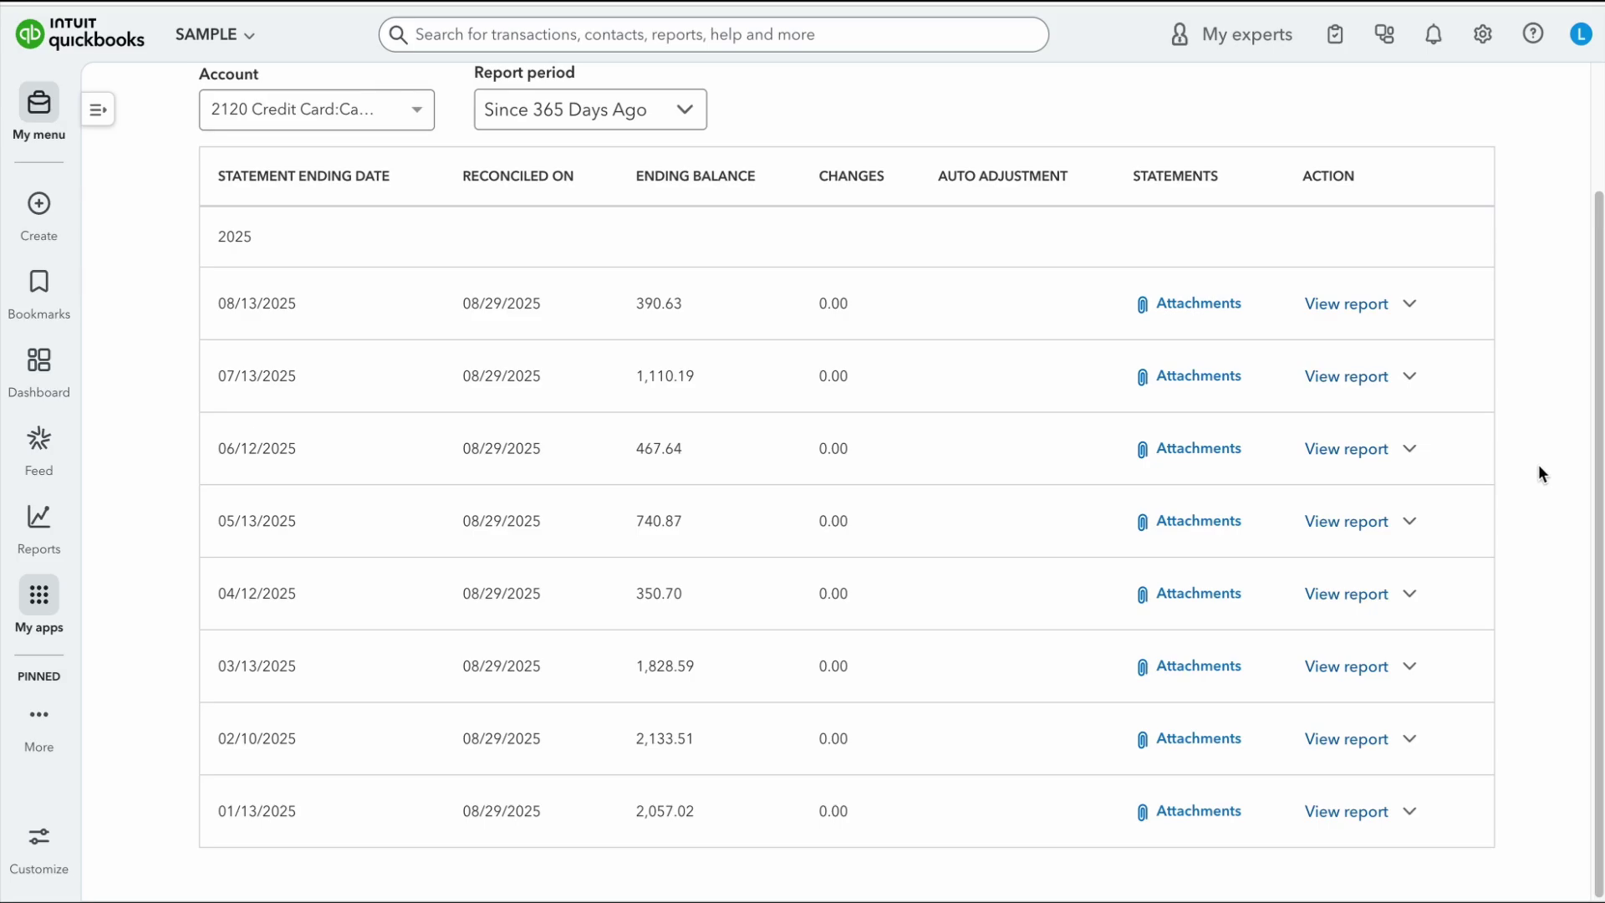
Step: Dismiss the 08/13/2025 actions, then list the accounting firms with access under Manage users
{"action": "left_click", "coordinate": [1411, 305]}
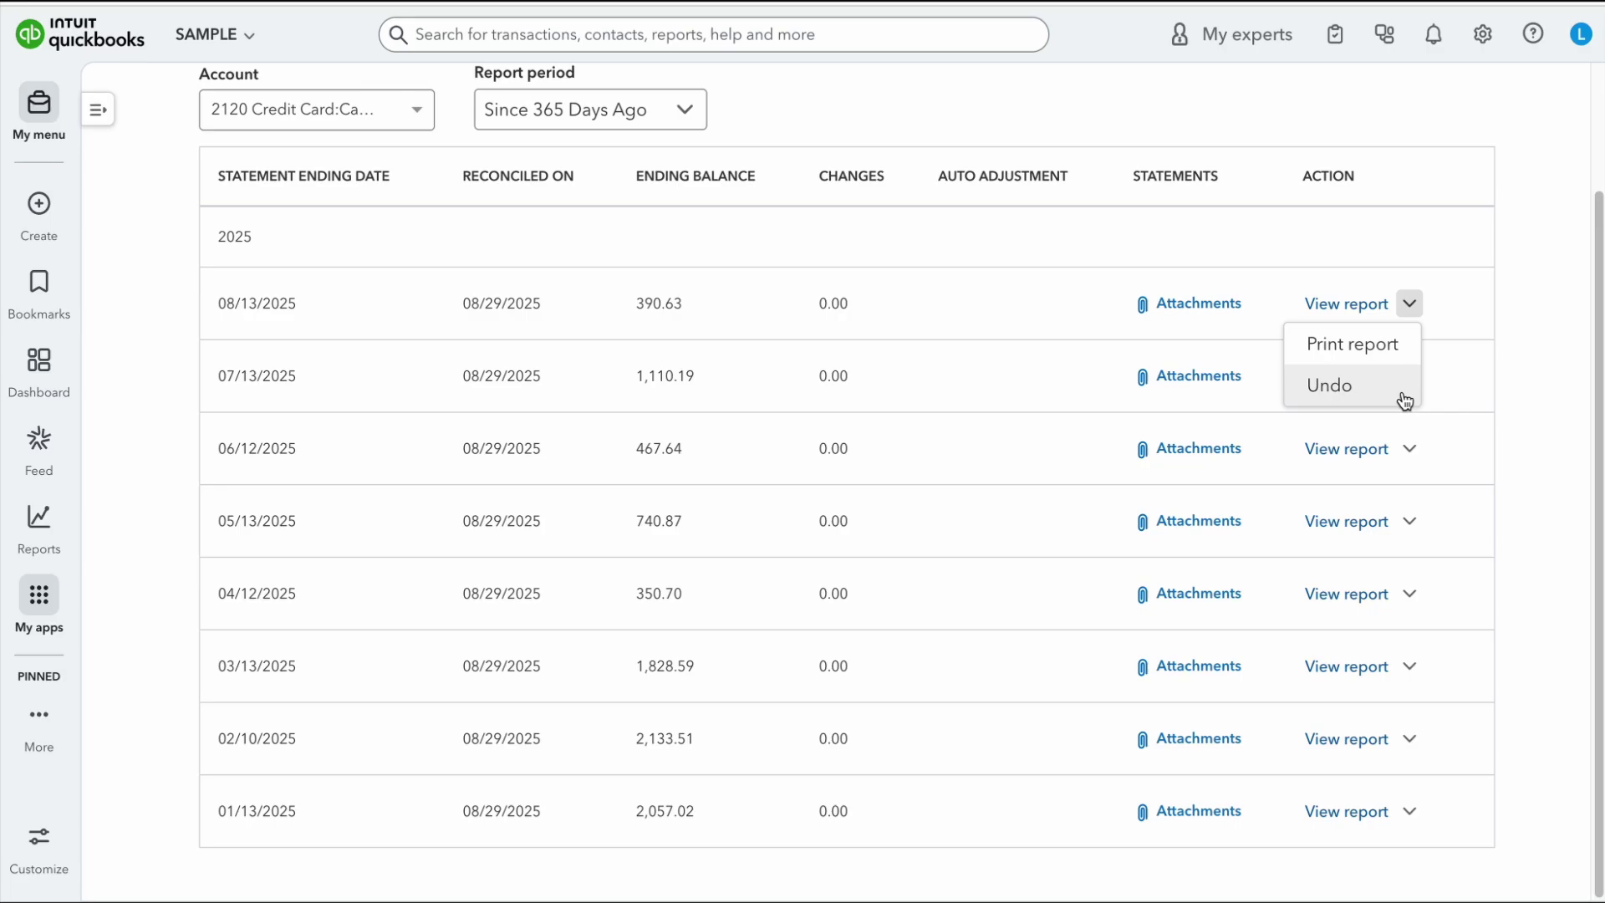
{"action": "left_click", "coordinate": [1539, 398]}
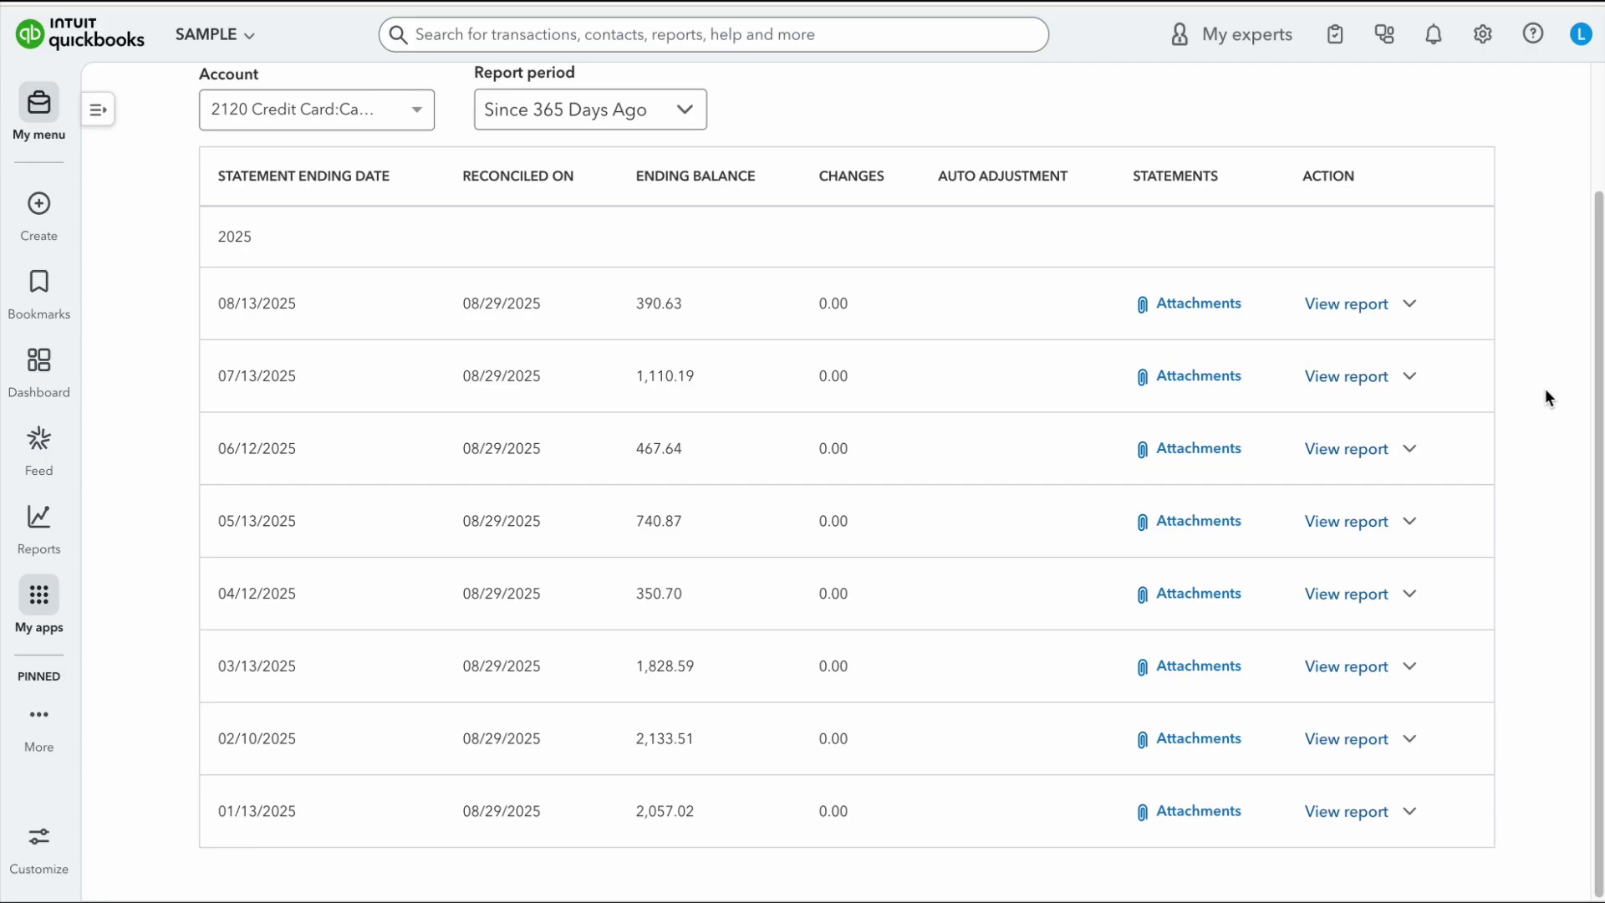
{"action": "left_click", "coordinate": [1484, 36]}
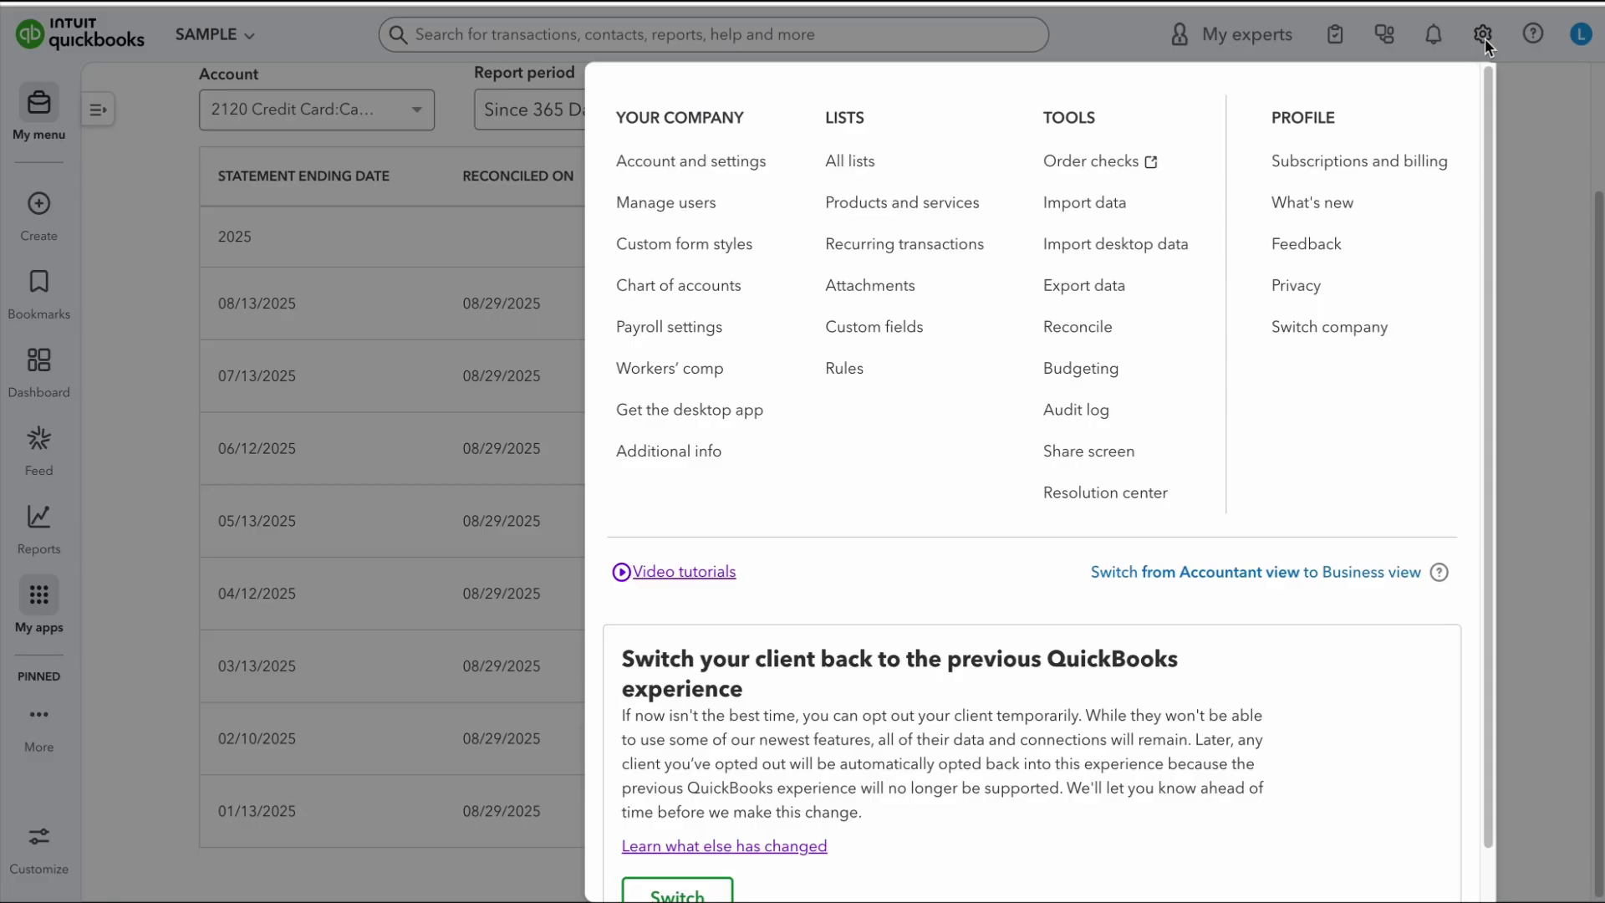
{"action": "left_click", "coordinate": [687, 206]}
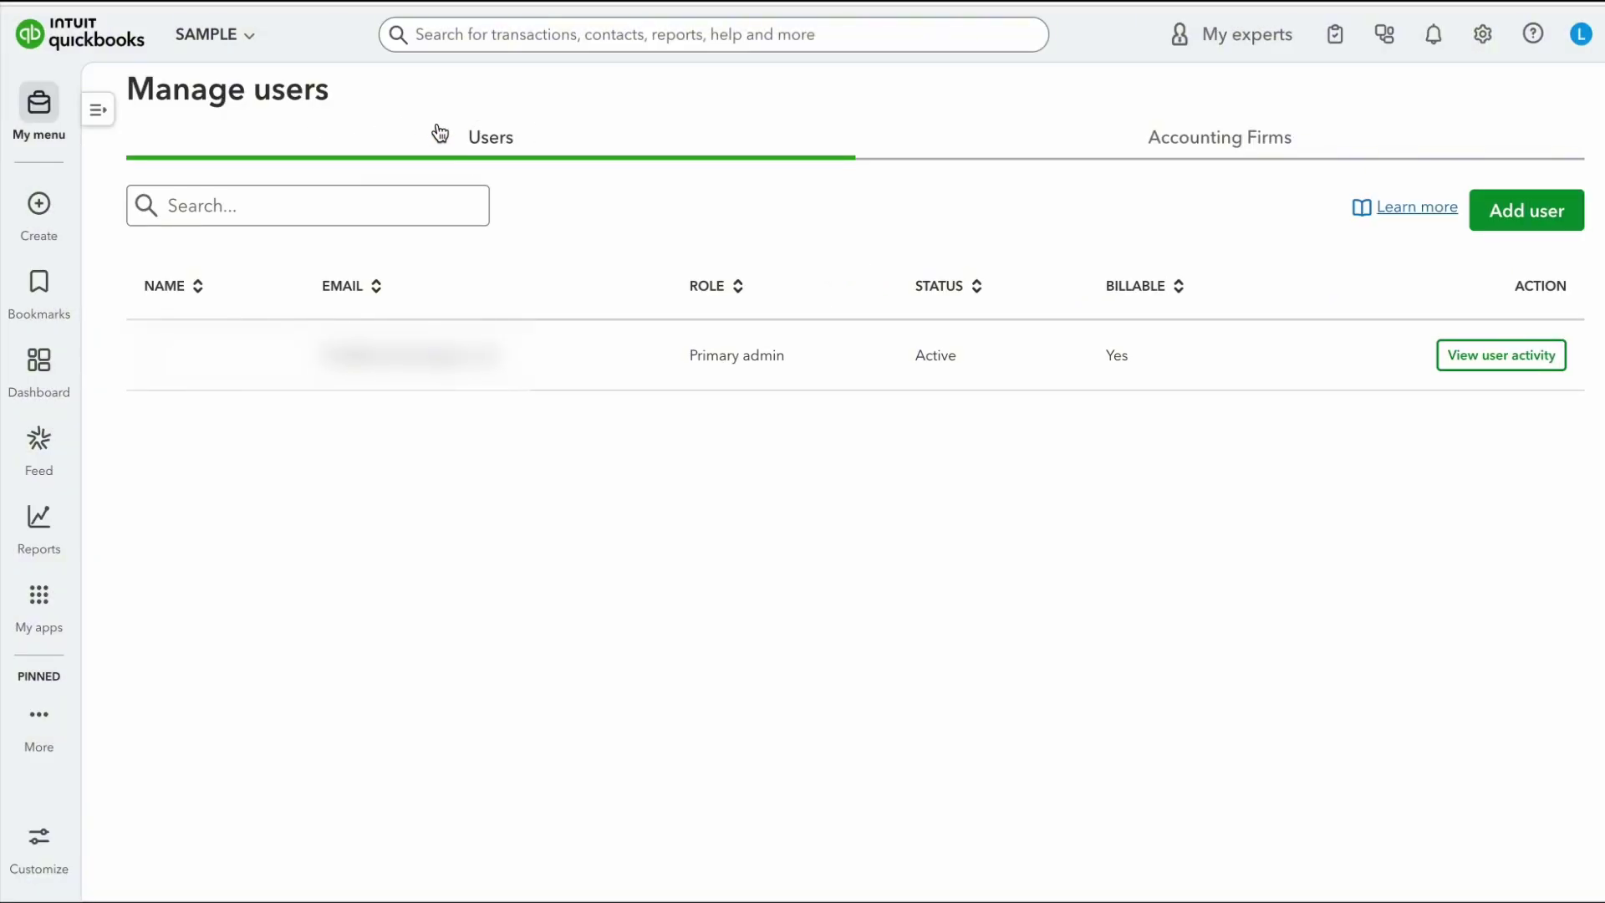
{"action": "left_click", "coordinate": [1164, 154]}
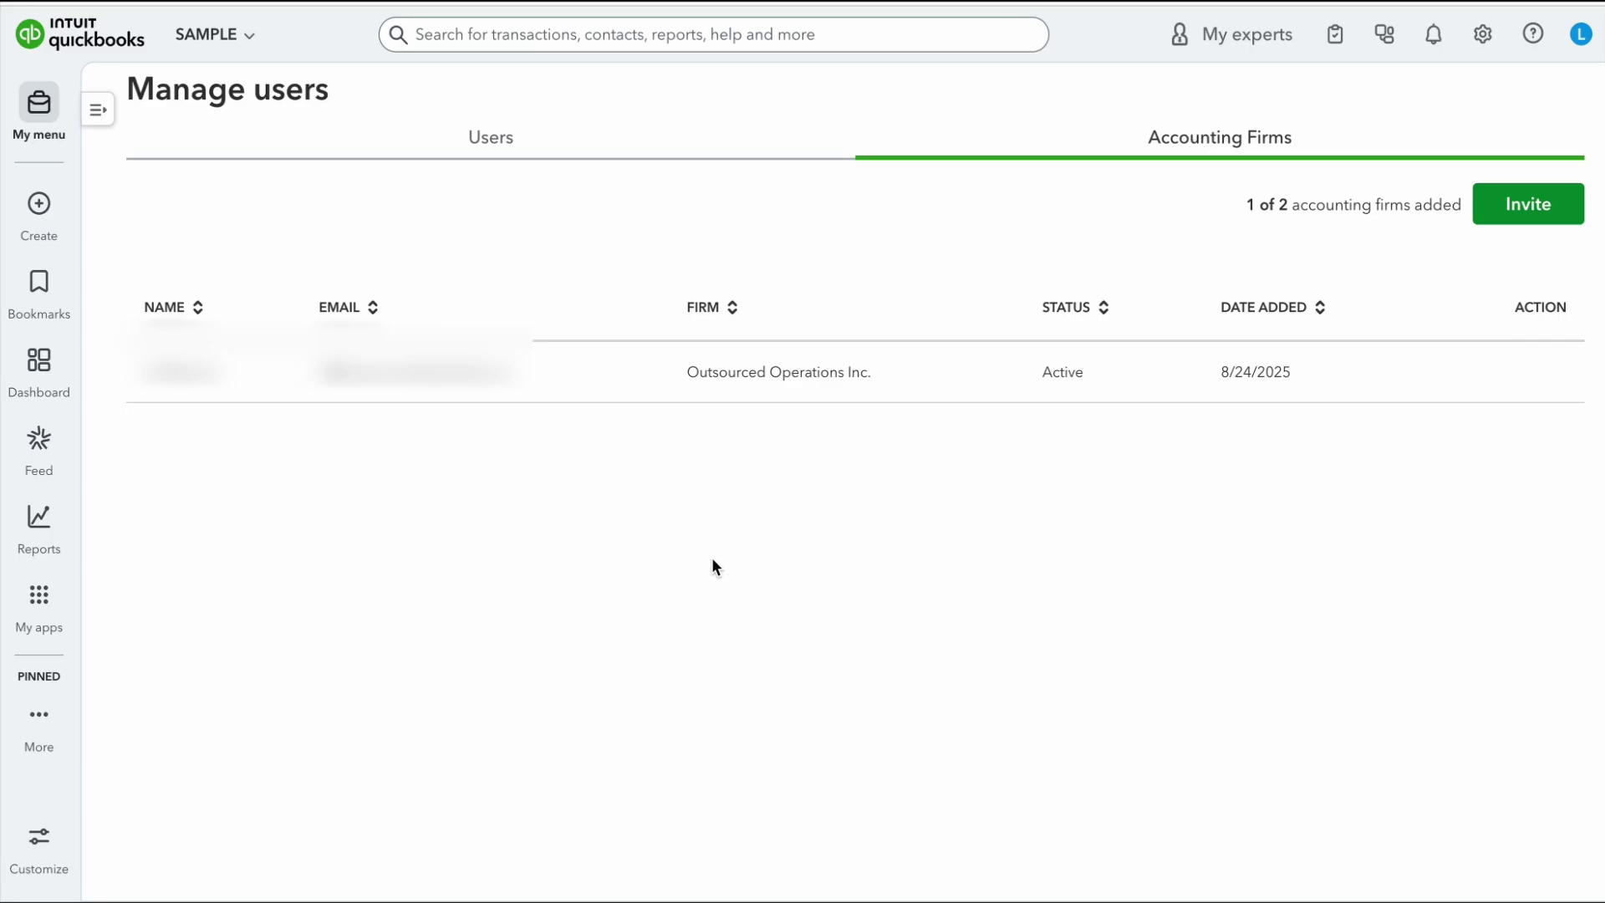
{"action": "left_click", "coordinate": [495, 157]}
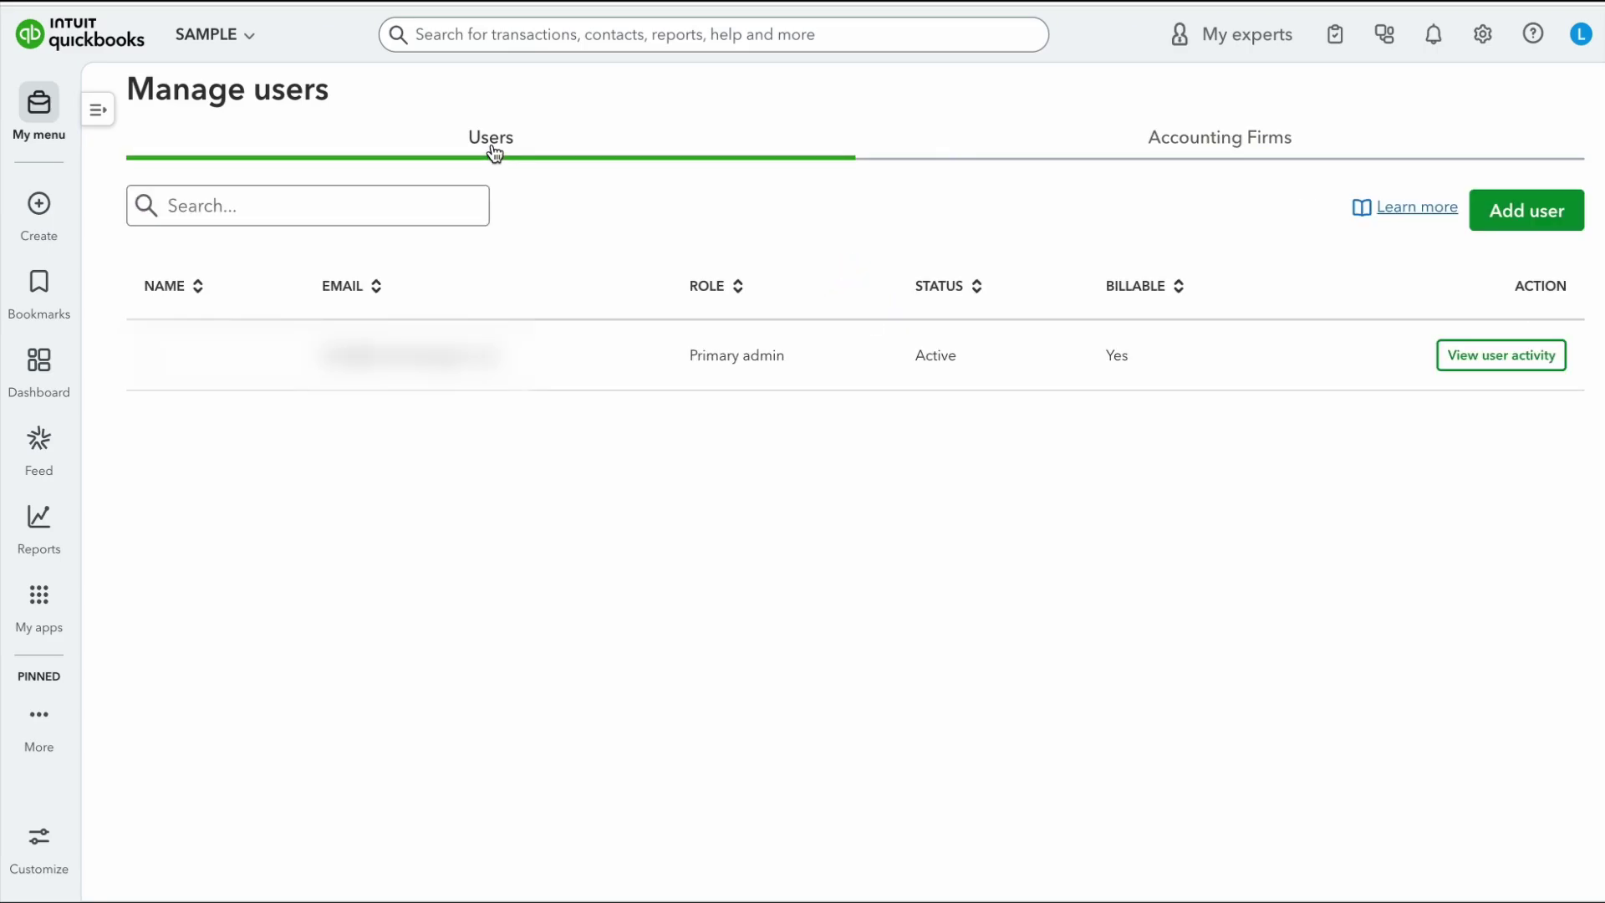
{"action": "left_click", "coordinate": [1183, 152]}
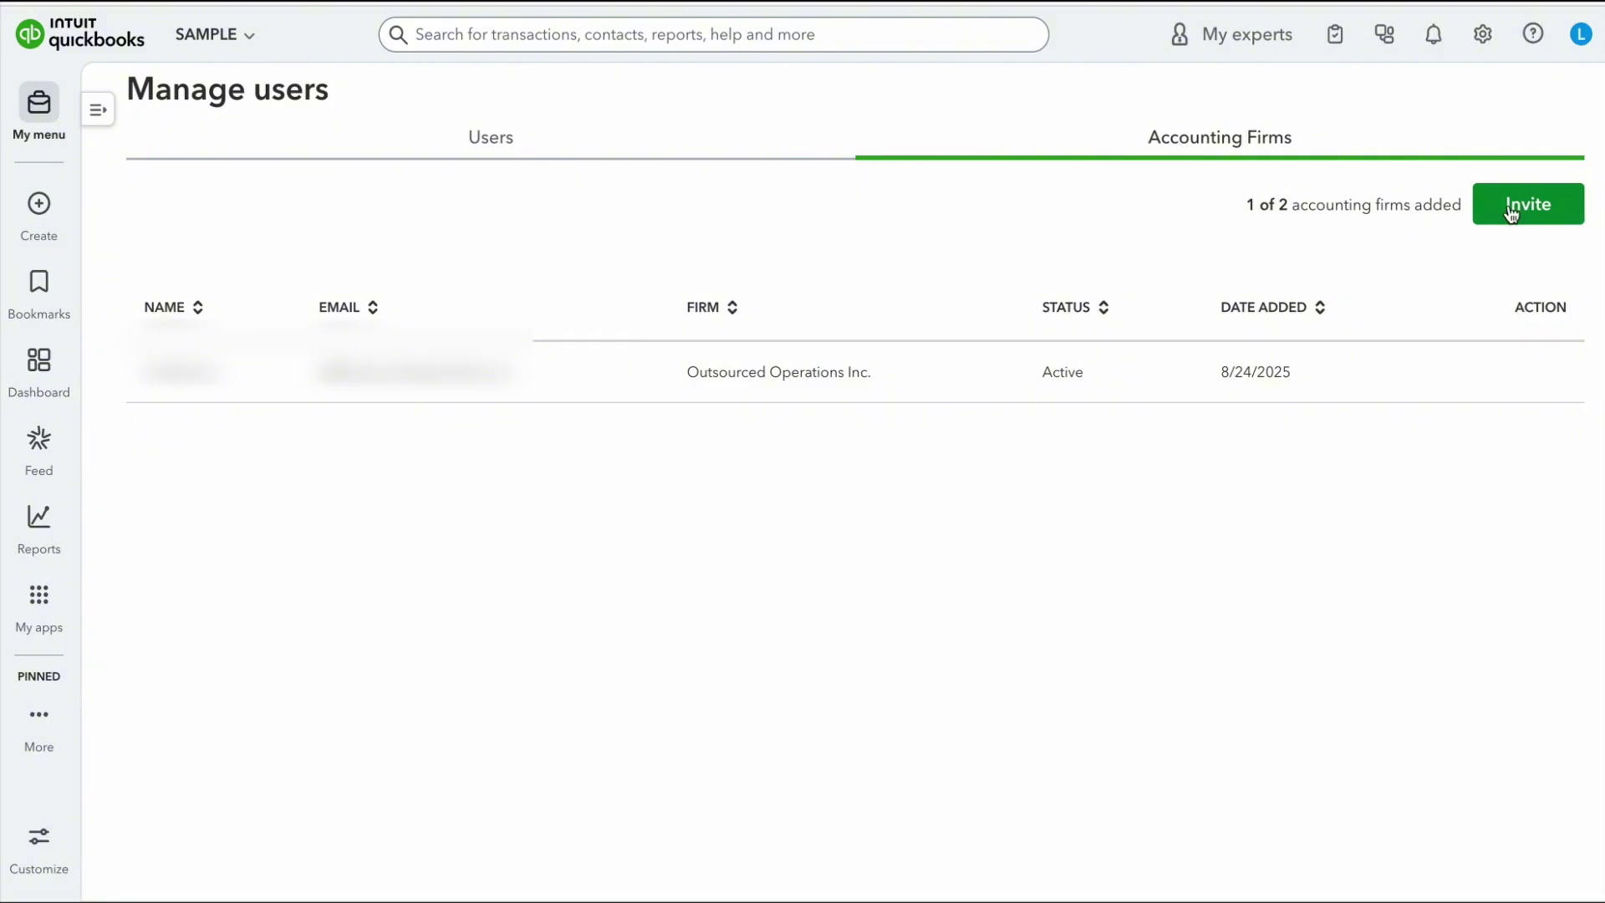
{"action": "left_click", "coordinate": [1485, 39]}
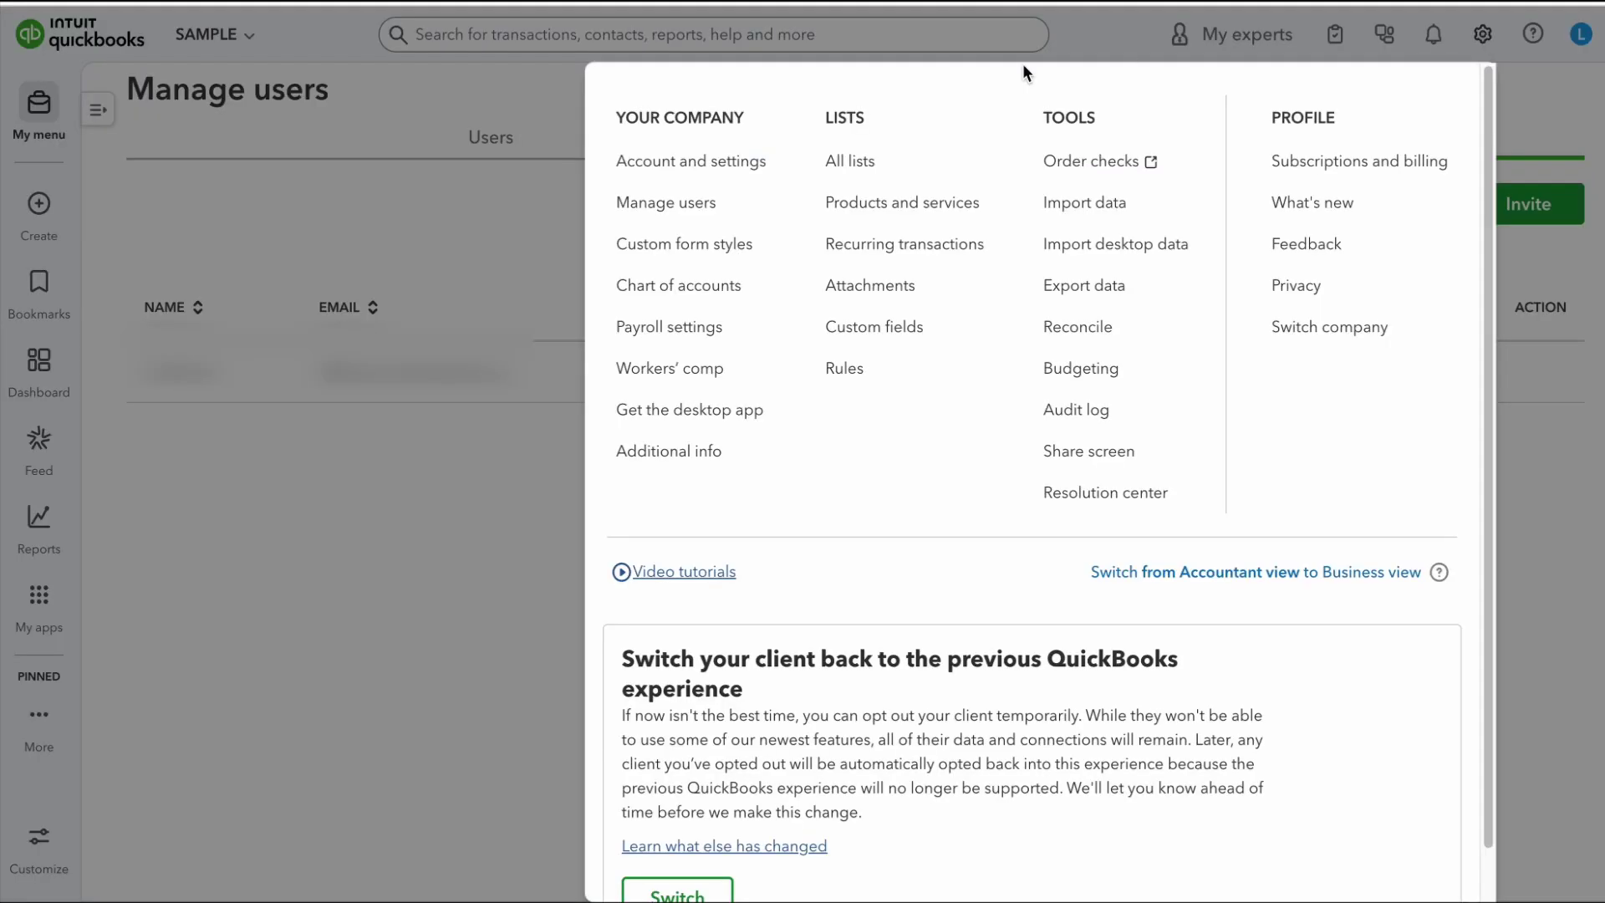
{"action": "left_click", "coordinate": [449, 185]}
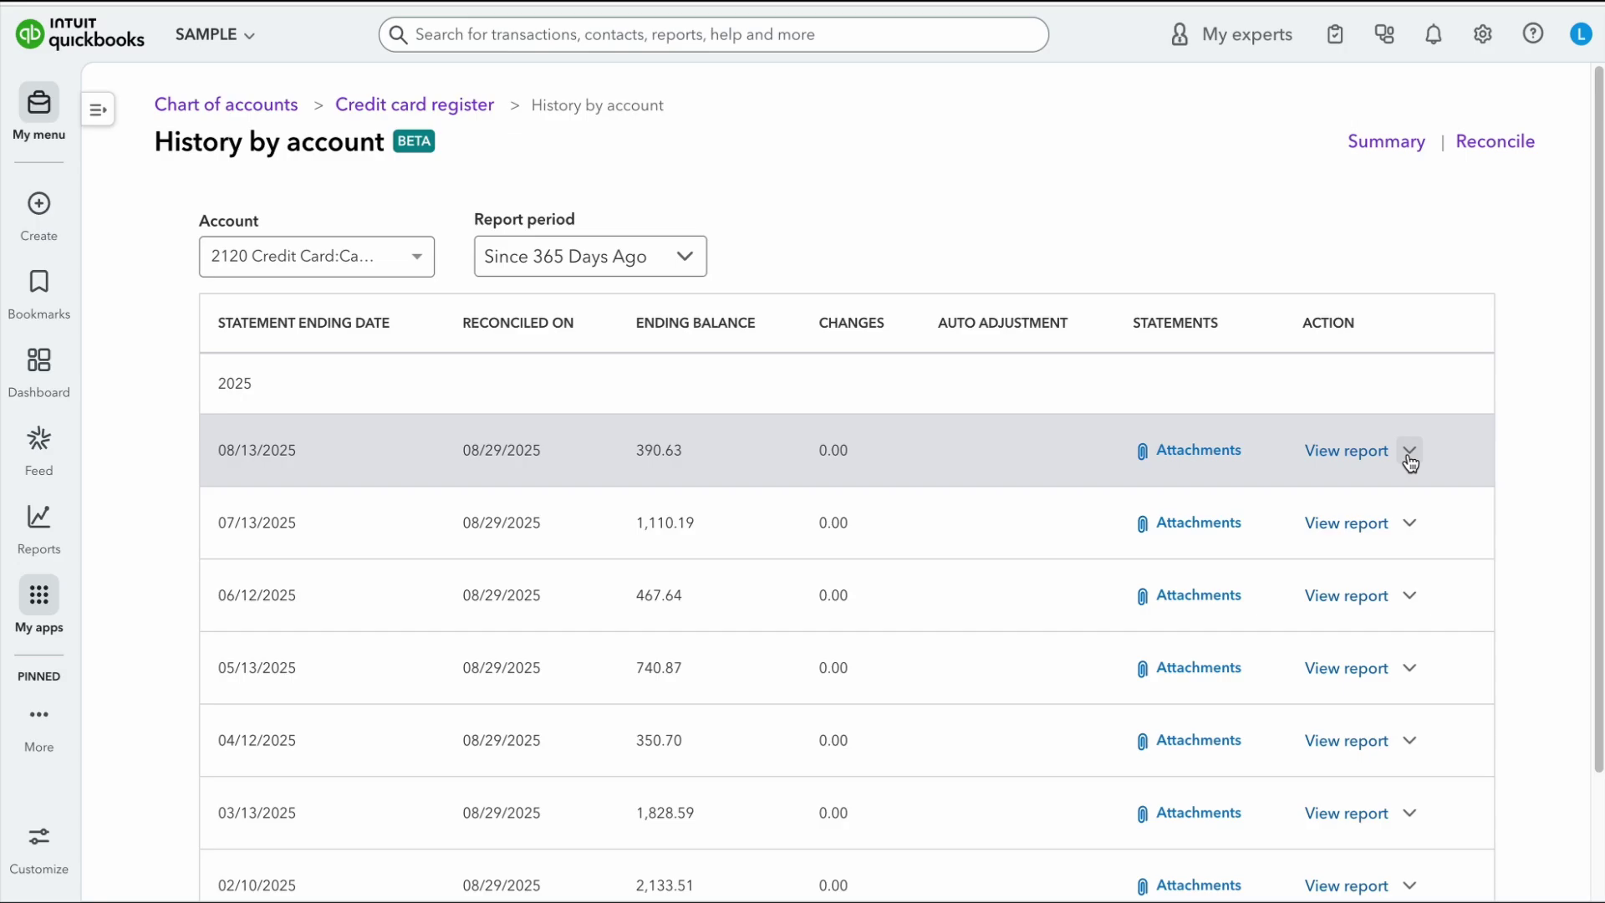
Step: Open and dismiss the actions for the 08/13/2025 reconciliation without choosing anything
{"action": "left_click", "coordinate": [1409, 452]}
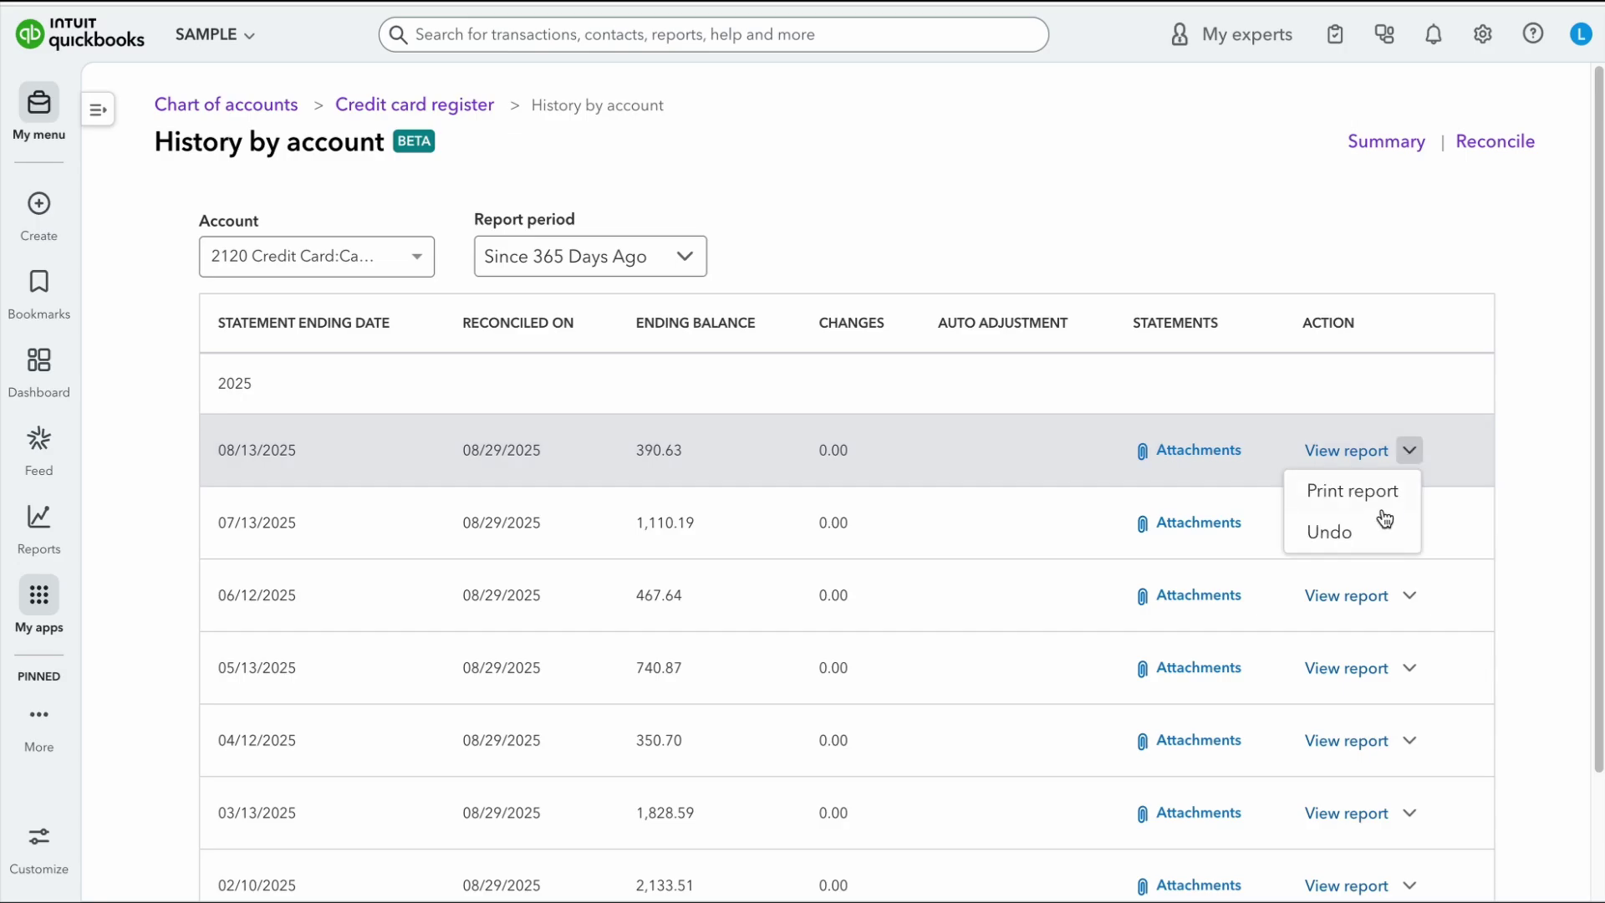
{"action": "left_click", "coordinate": [1531, 297]}
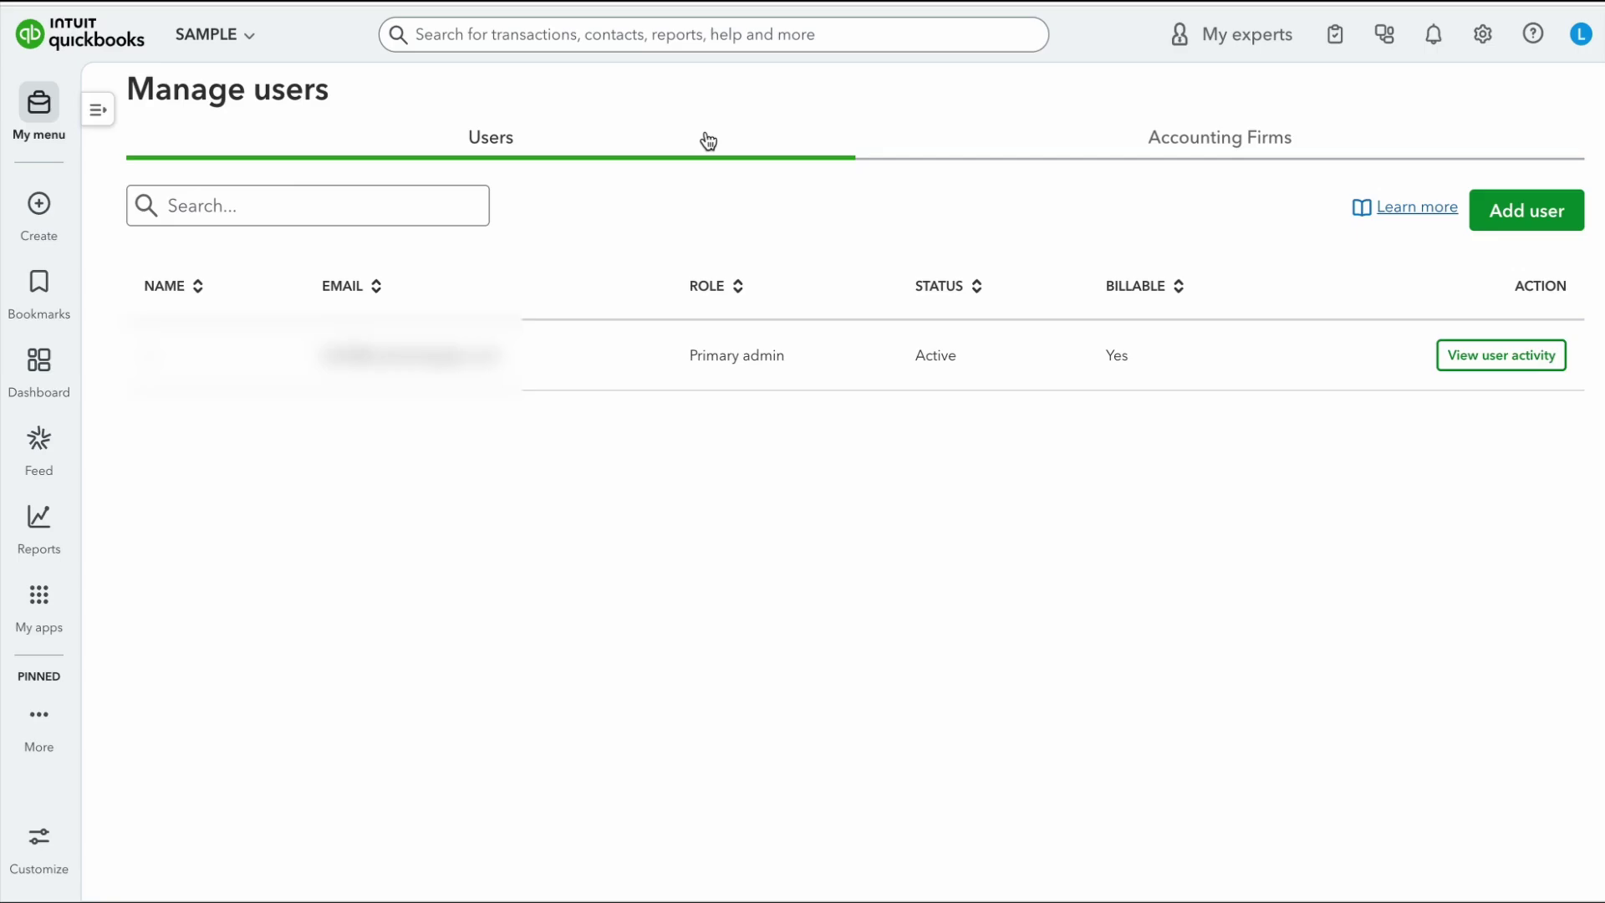
Step: List the accounting firms, showing Outsourced Operations Inc. active since 8/24/2025
{"action": "left_click", "coordinate": [1157, 155]}
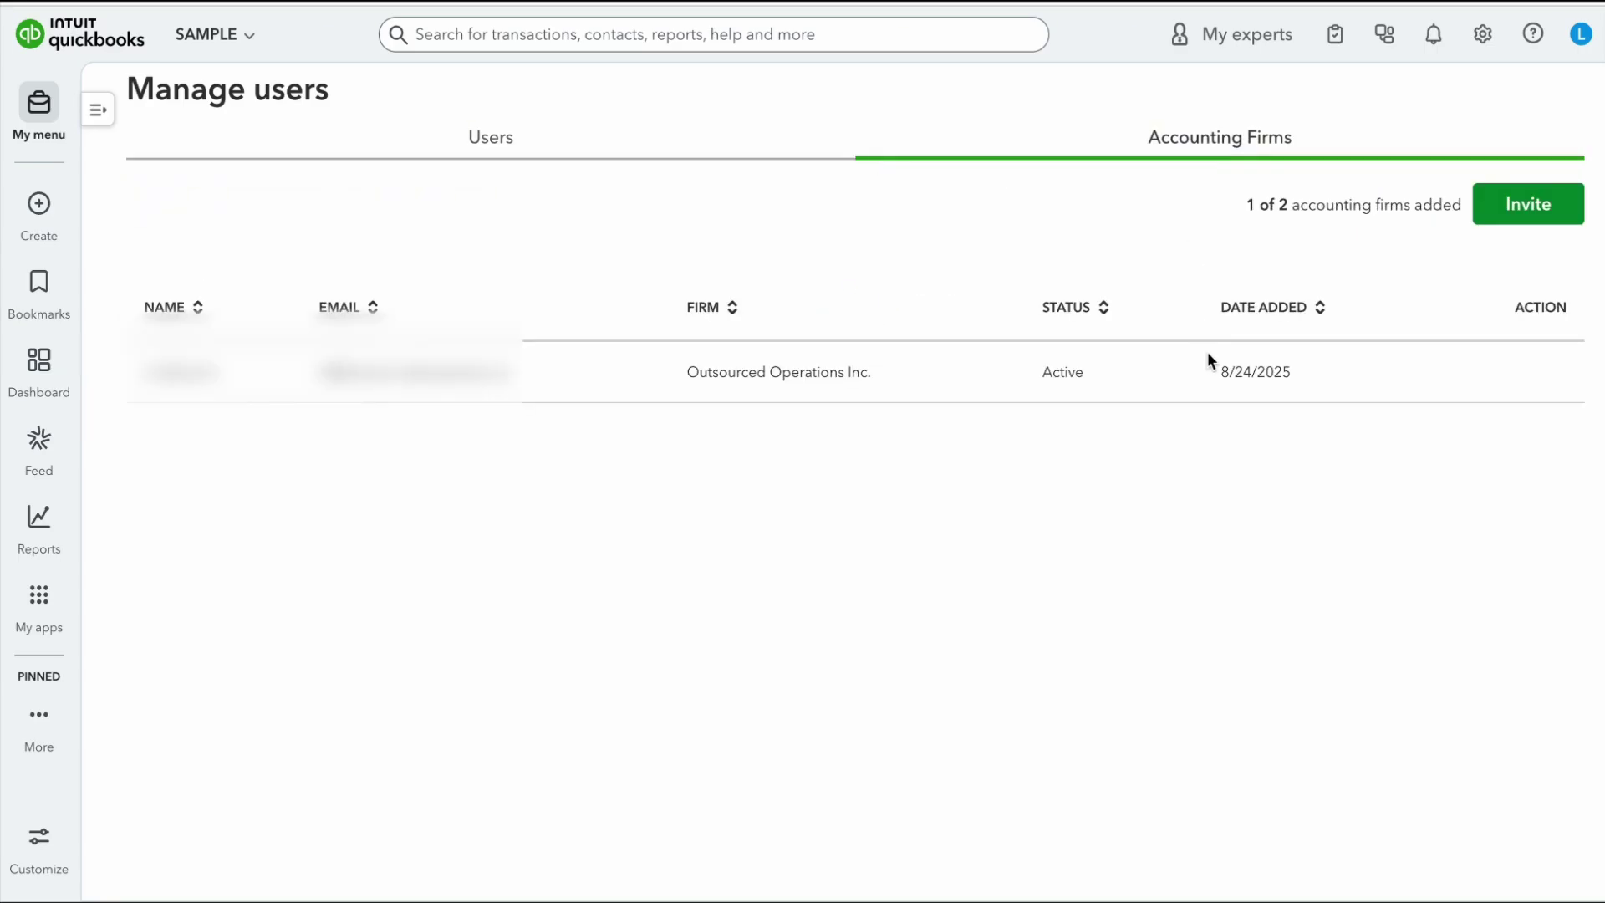